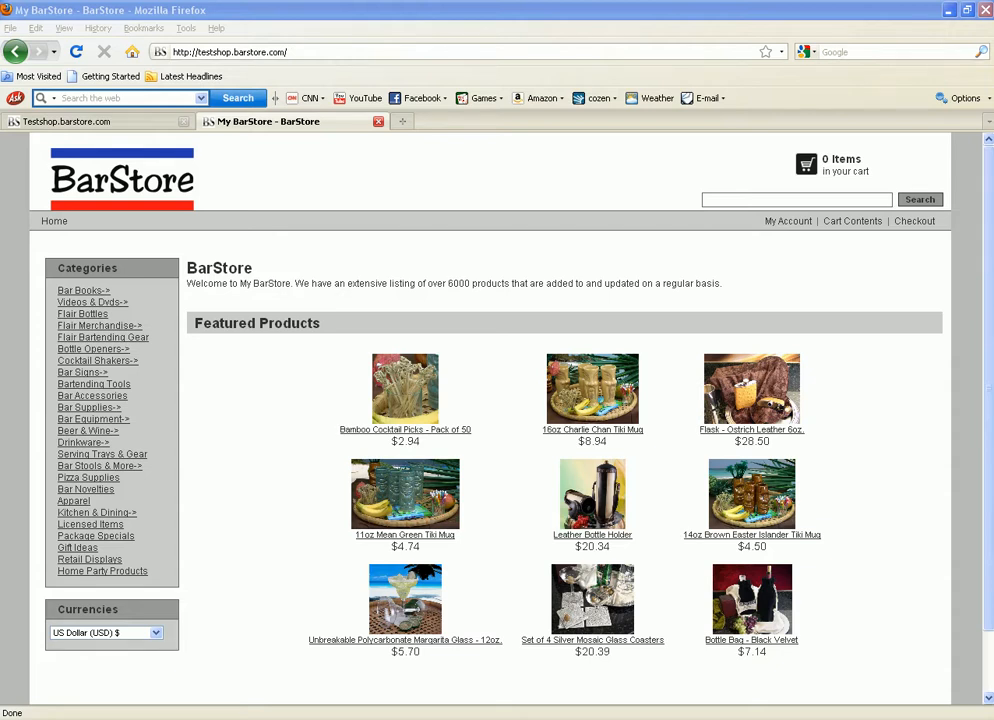
Step: Log in on the BarStore admin page with the owner's e-mail address and account password
left_click(312, 122)
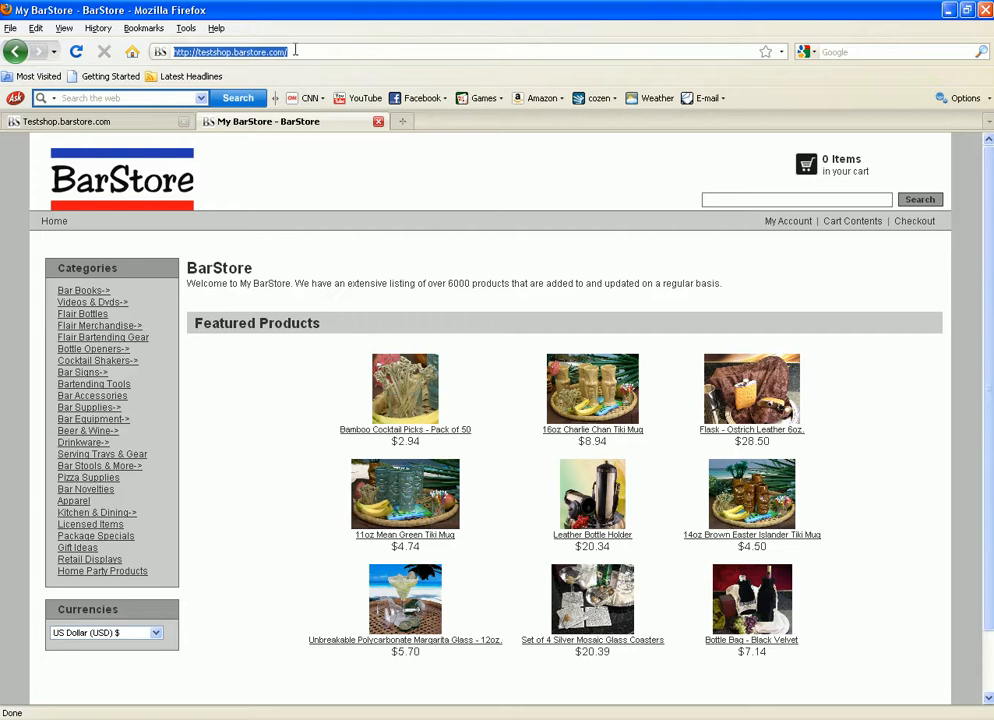
left_click(115, 122)
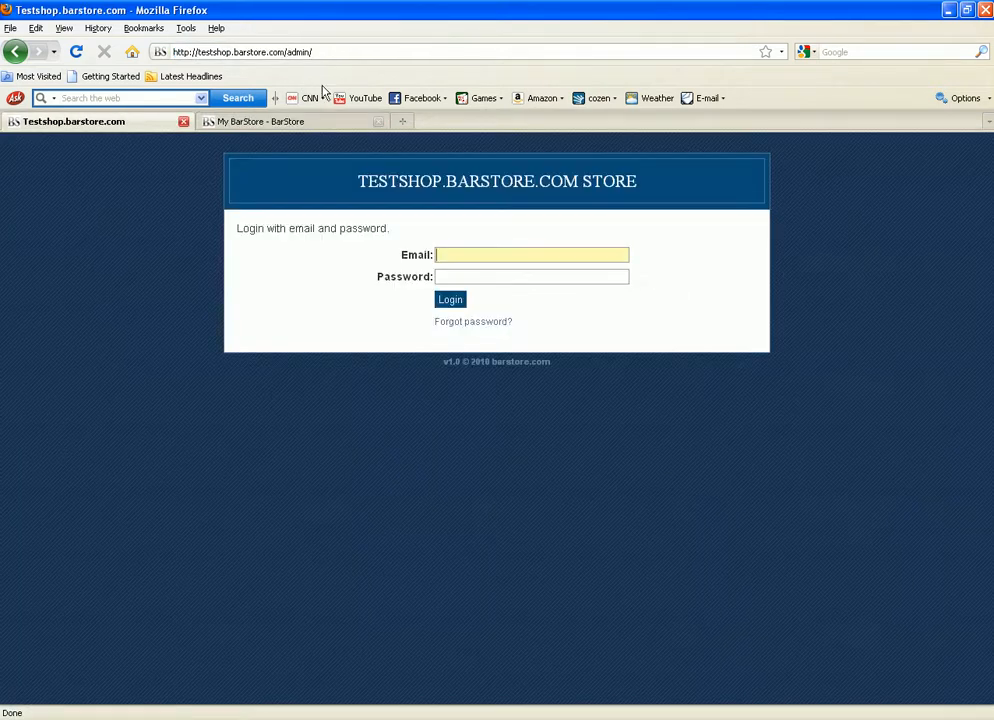
left_click(318, 51)
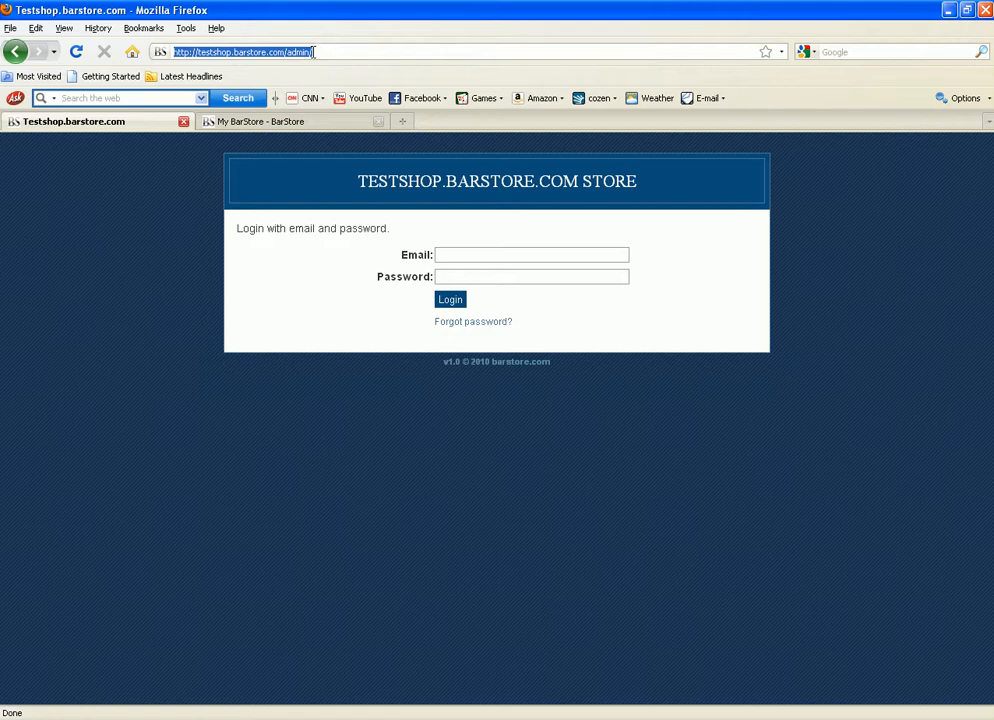
left_click(314, 52)
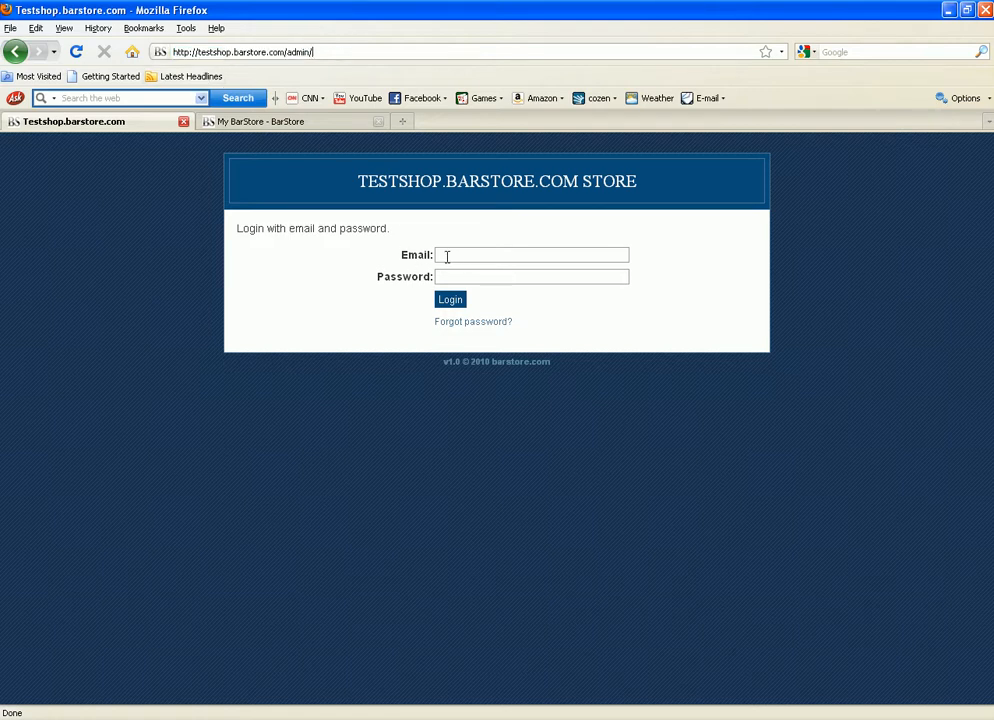
left_click(446, 256)
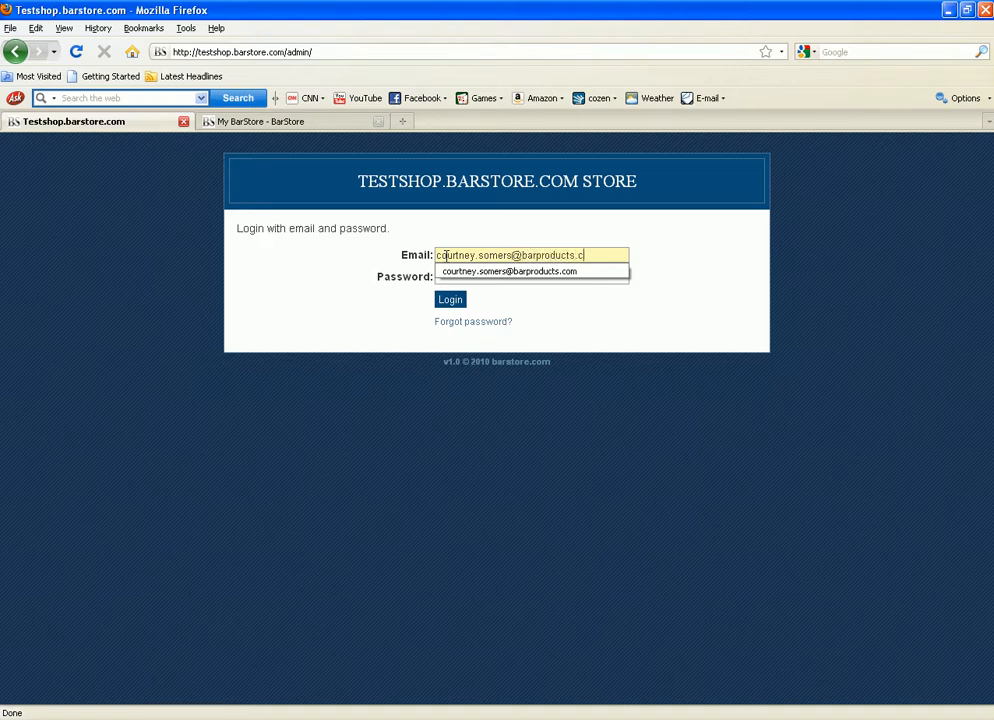
left_click(530, 276)
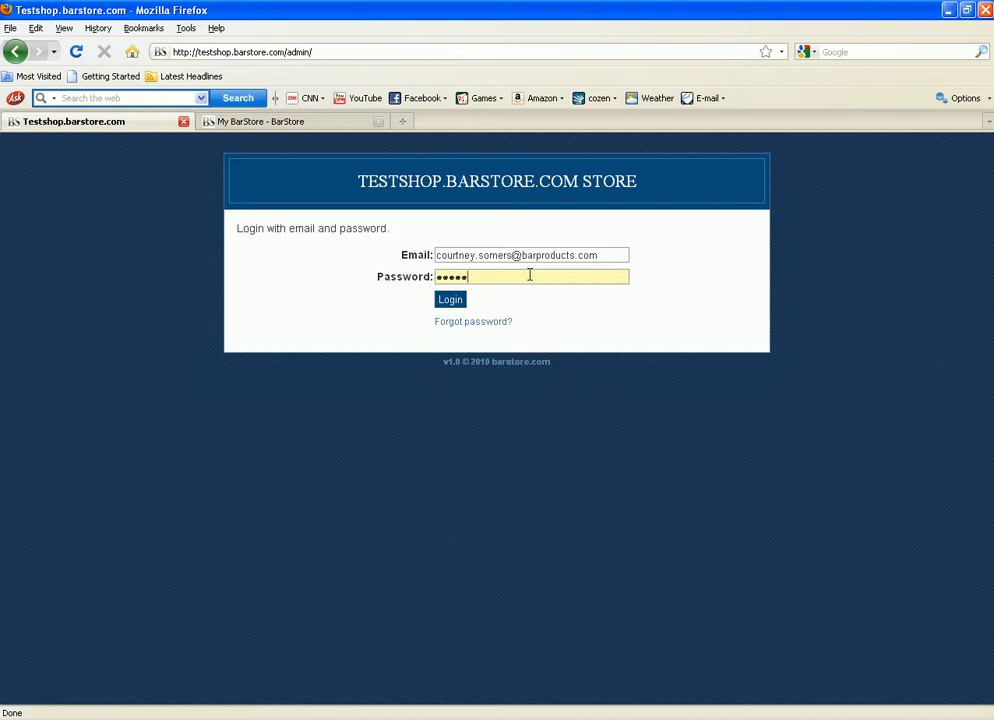
left_click(450, 302)
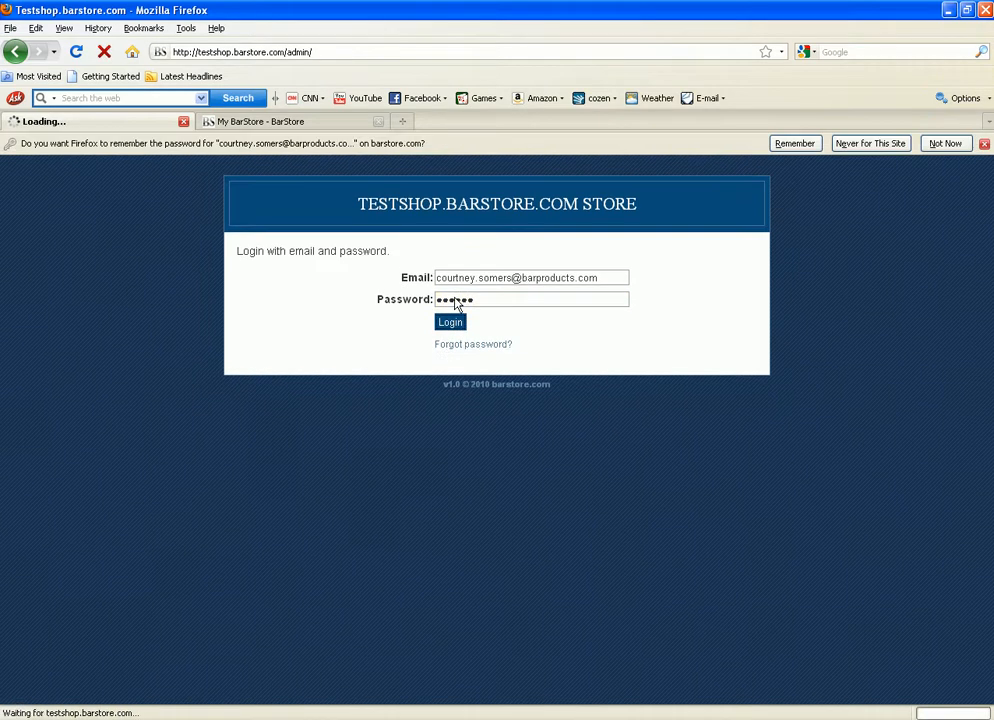
Step: Decline saving the password in the browser and go to the Edit Store page
left_click(935, 146)
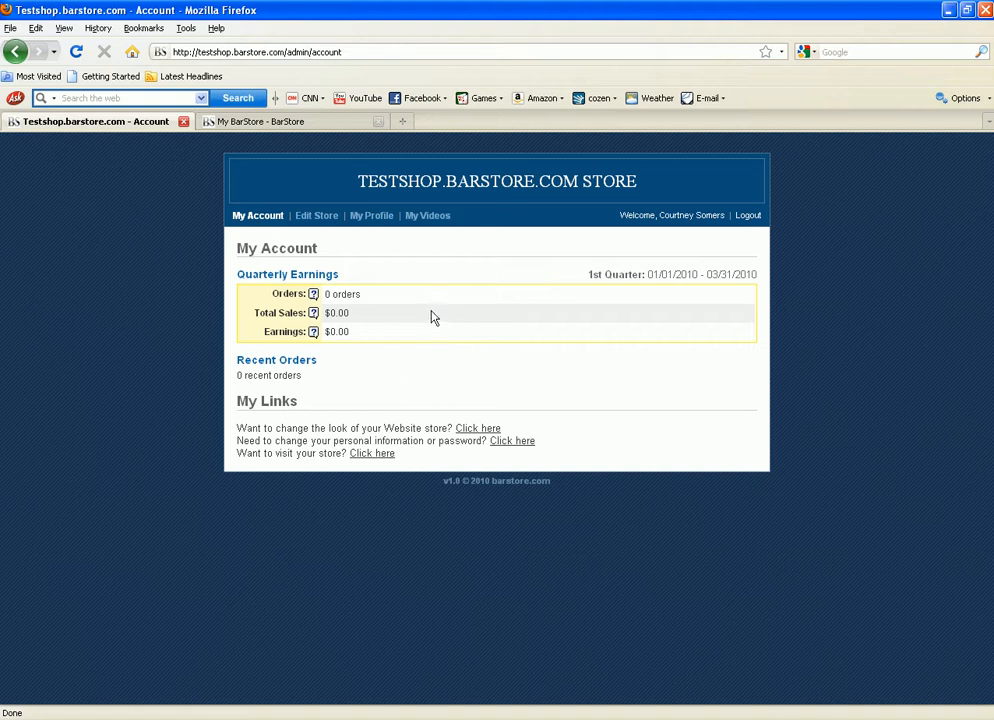
left_click(308, 219)
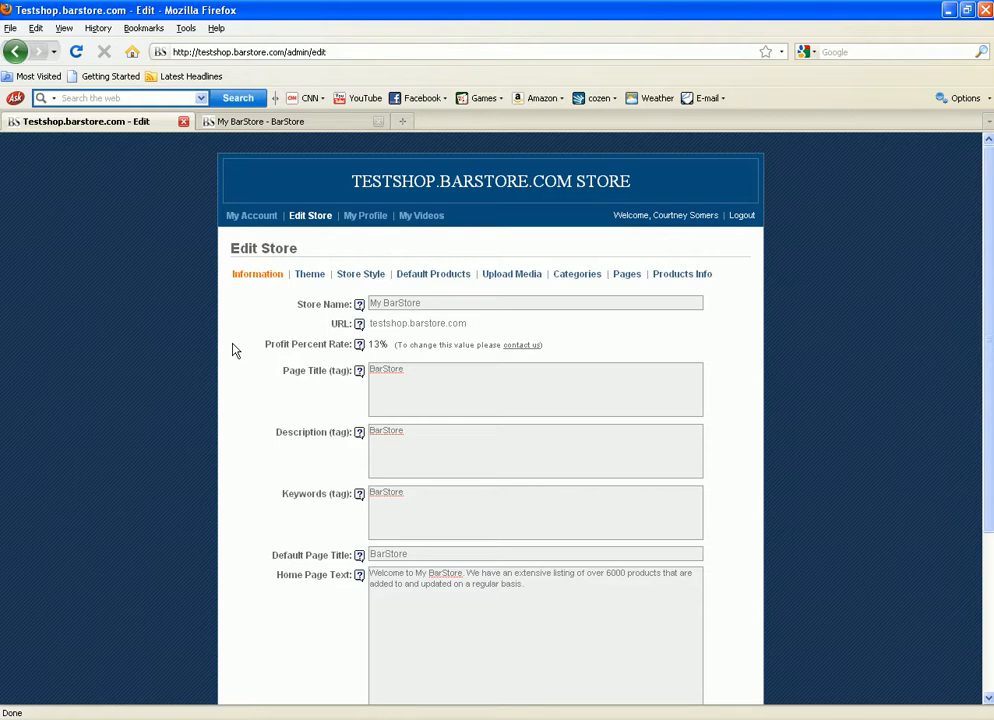
Step: Review the Store Name, Page Title, Description and Default Page Title fields, each showing 'BarStore'
left_click(396, 303)
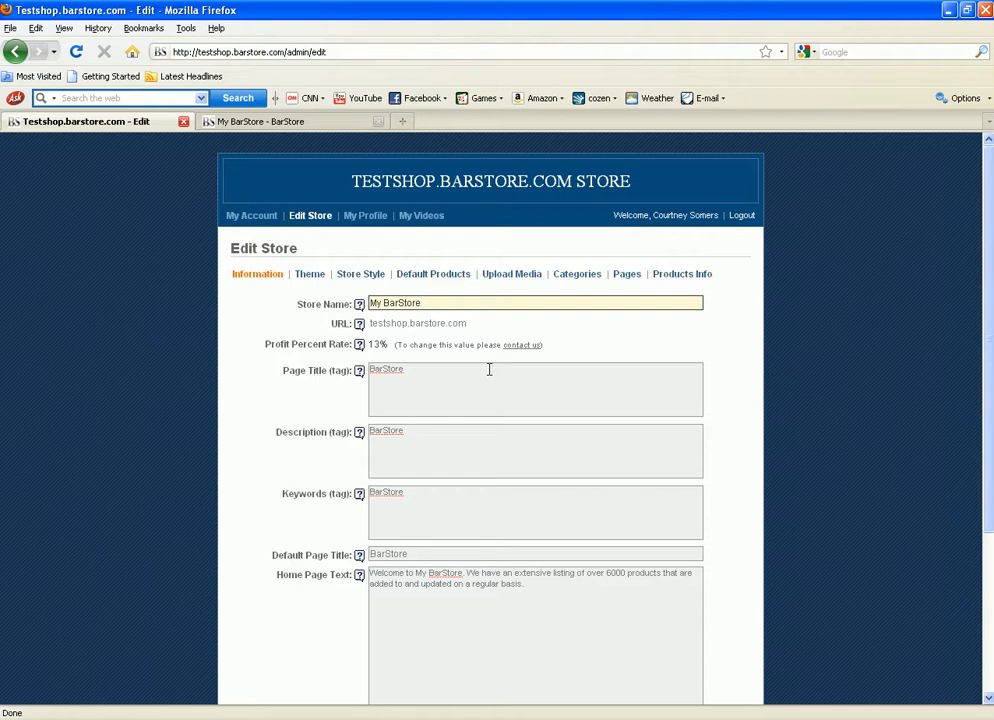
key("Tab")
key("Tab")
key("Tab")
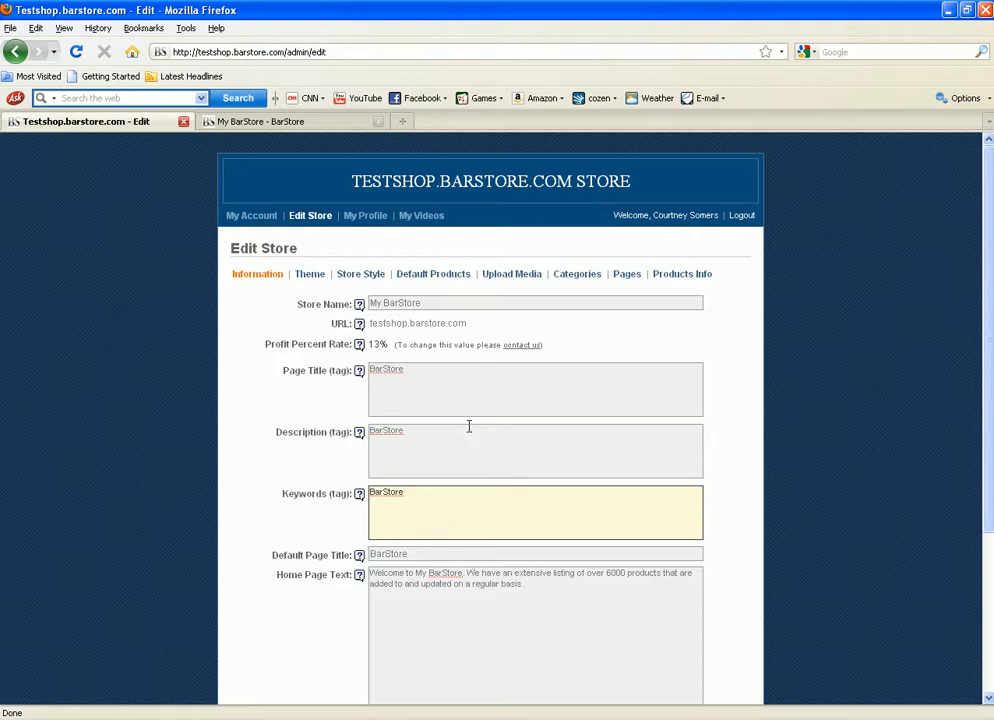
left_click(449, 395)
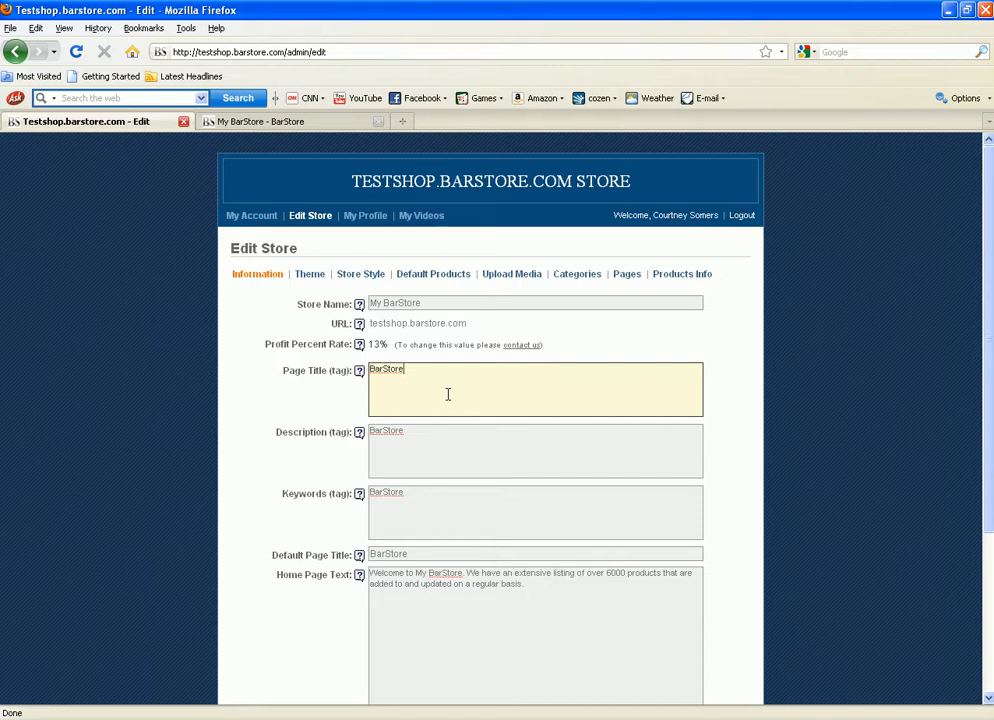
left_click(456, 452)
left_click(440, 505)
left_click(422, 450)
left_click(418, 379)
left_click(406, 465)
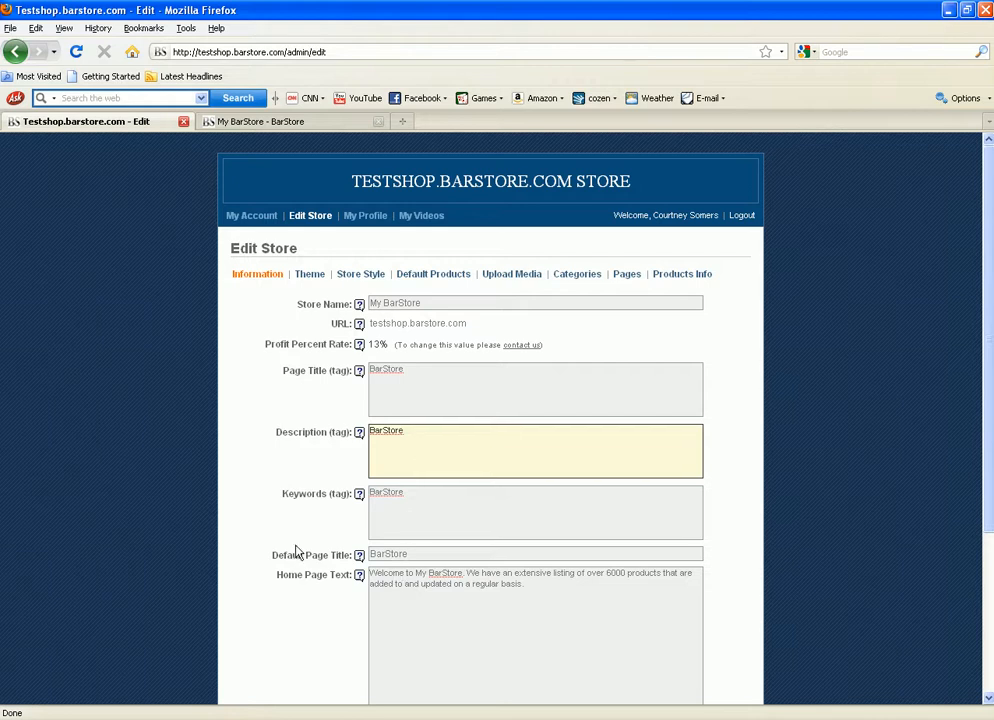
left_click(415, 553)
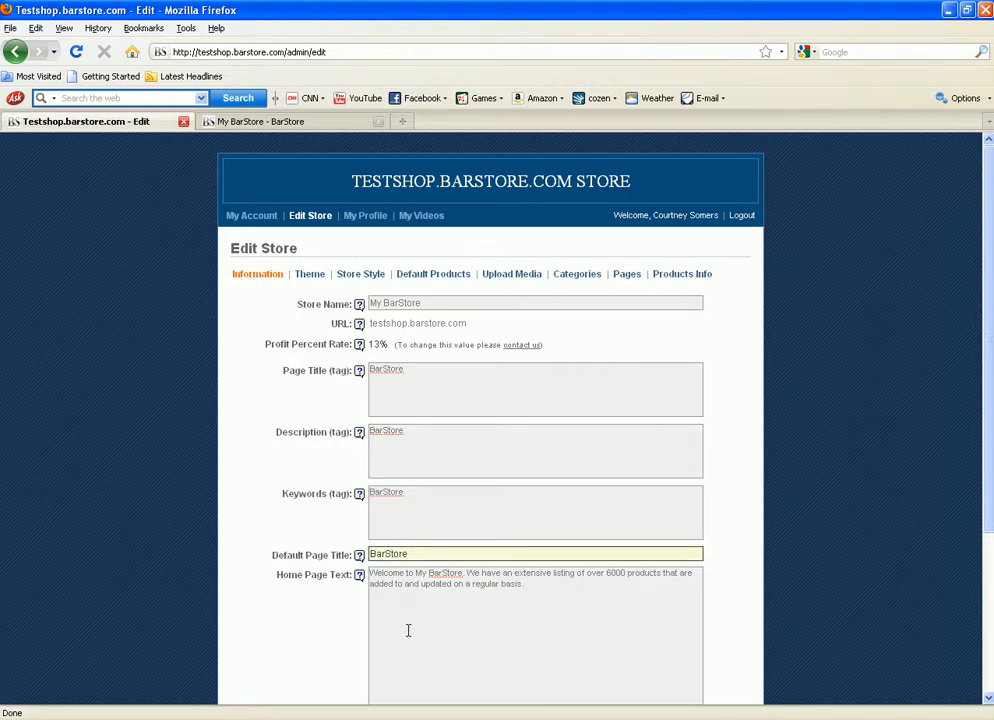
Step: Scroll down to the Home Page Text box, then switch to the live storefront home page
scroll(408, 597, "down", 1)
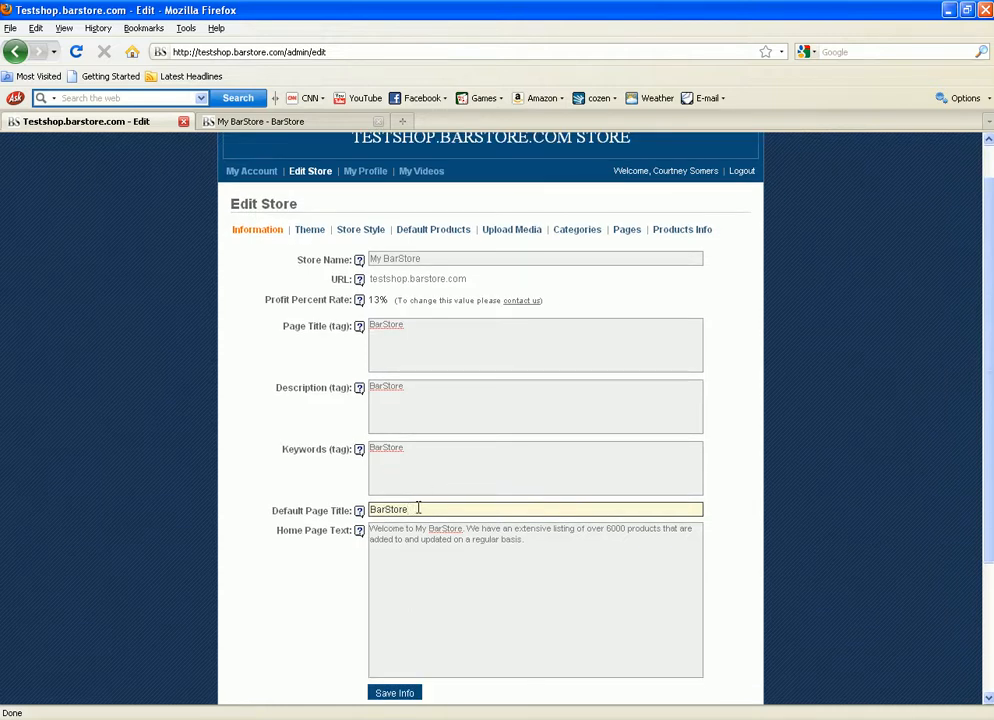
left_click(452, 539)
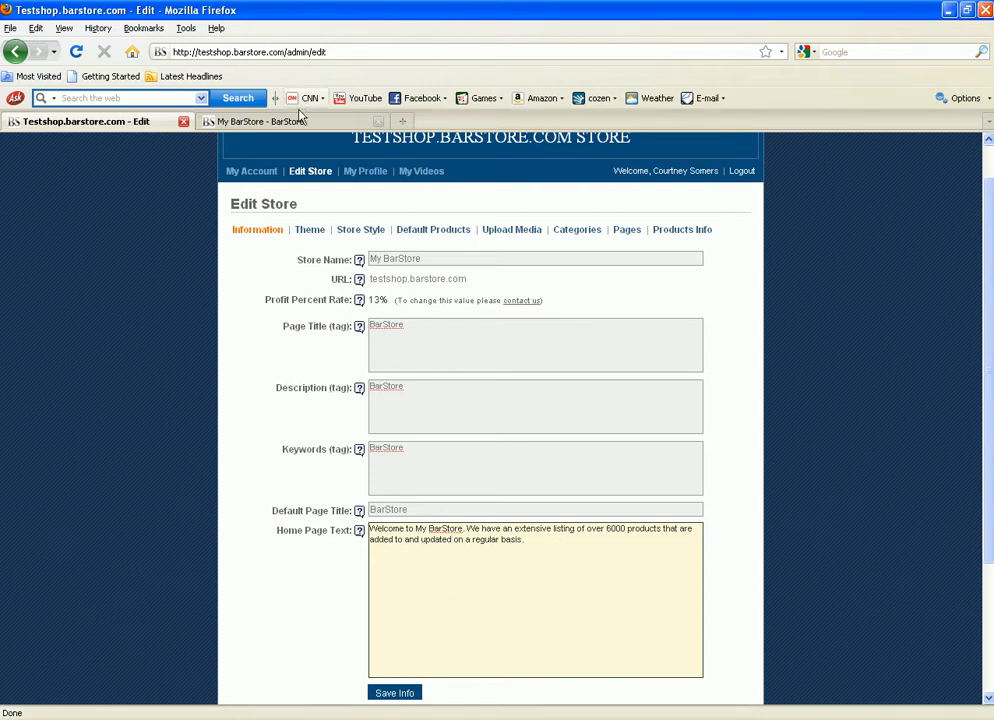
left_click(262, 121)
Step: Save the store information on Edit Store, then view the colour themes with Black and White current
left_click_drag(186, 283, 731, 296)
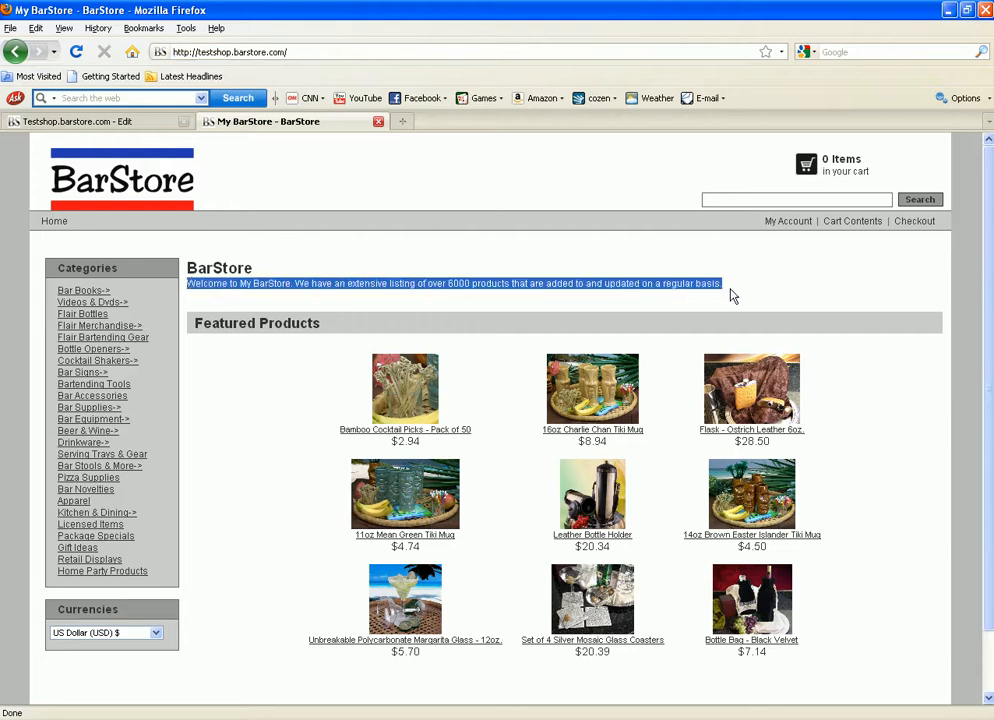
left_click(107, 124)
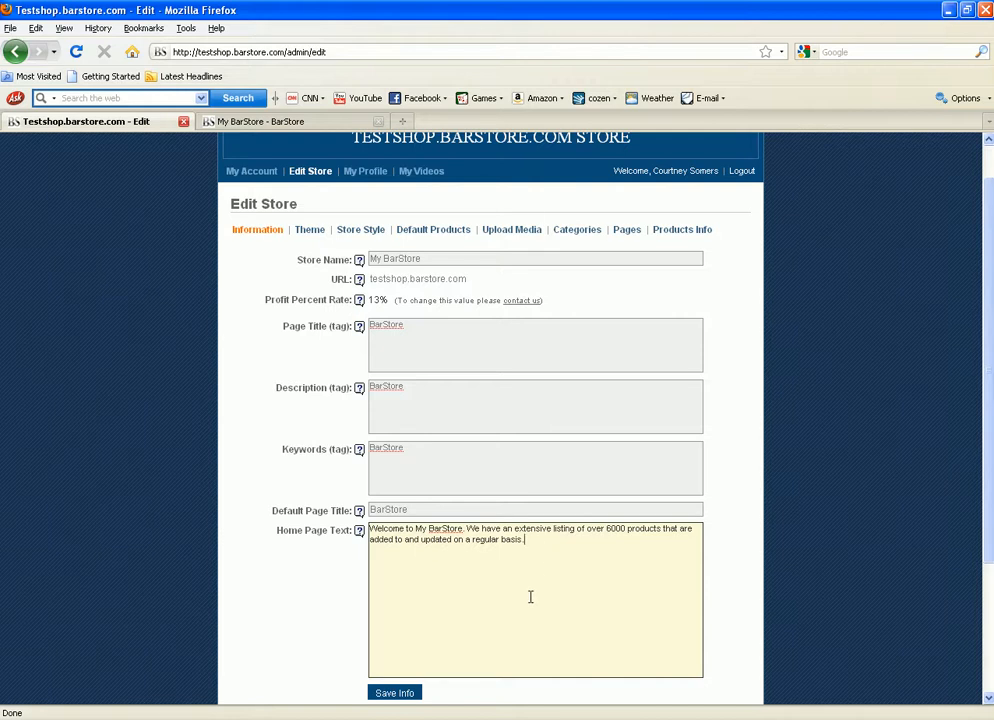
scroll(531, 597, "down", 2)
left_click(389, 609)
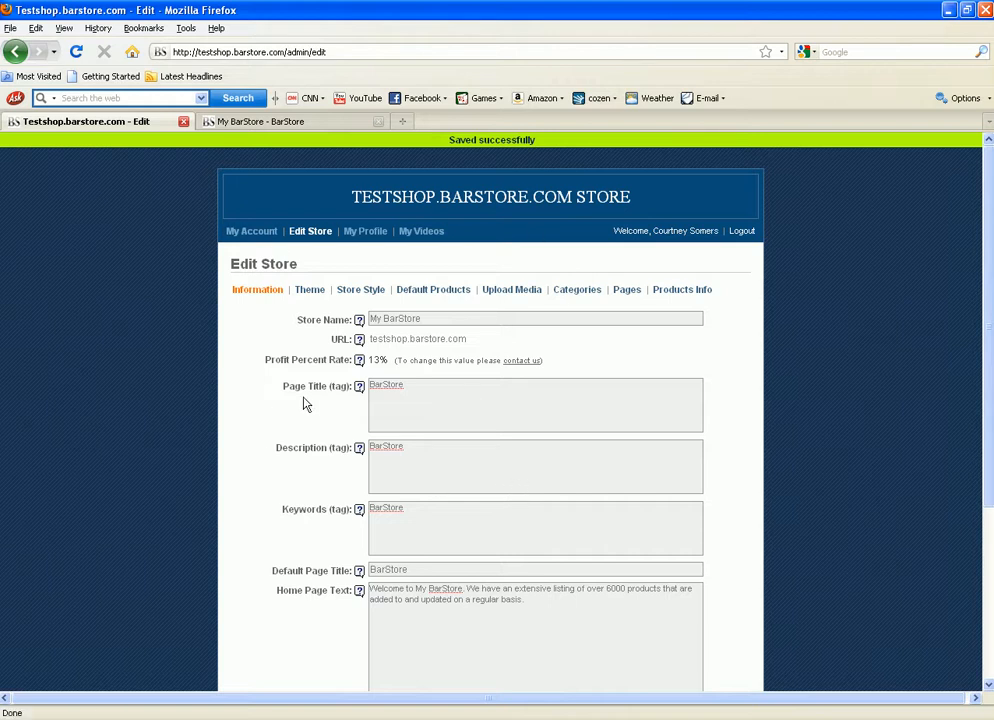
left_click(307, 293)
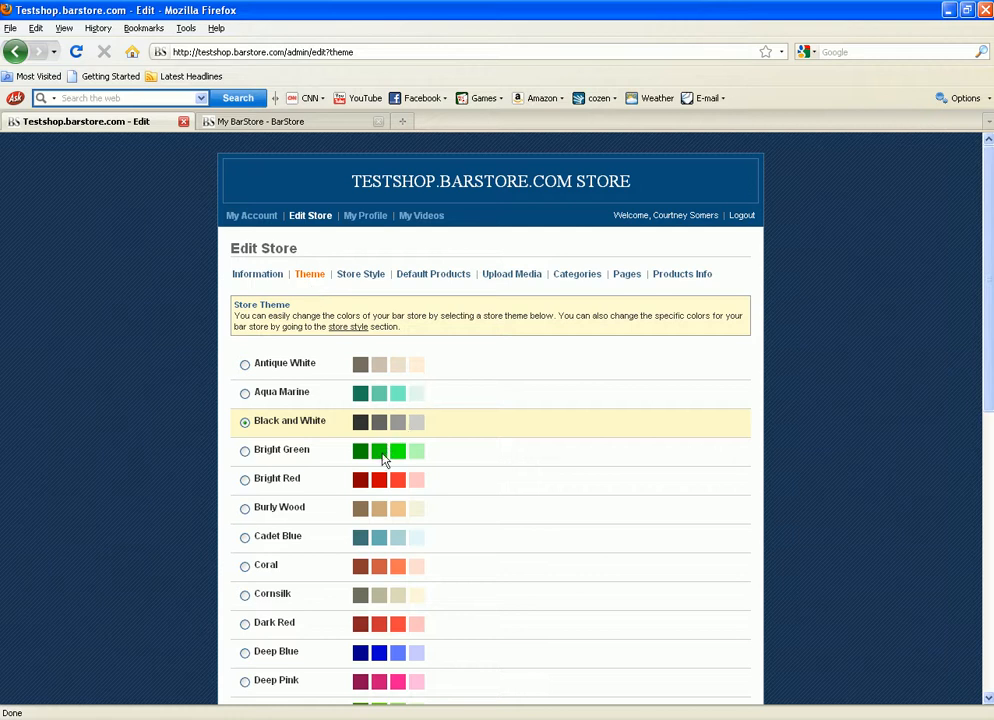
Step: Select the Bright Red theme in the theme list and apply it to the store
scroll(432, 454, "down", 3)
scroll(430, 452, "down", 10)
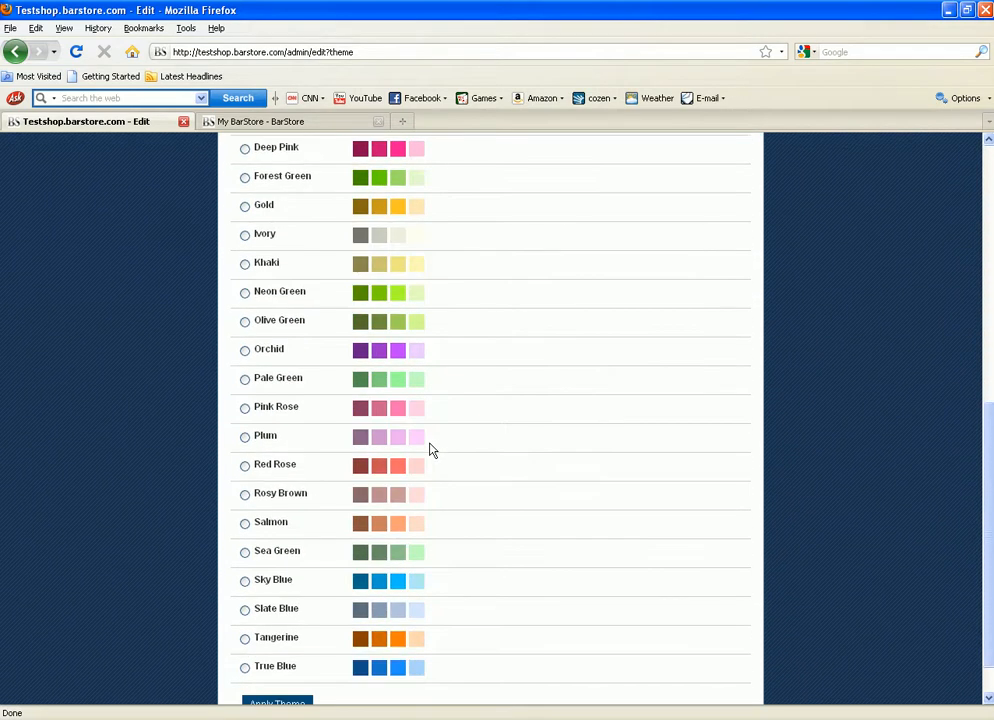
scroll(333, 585, "up", 1)
scroll(333, 585, "up", 10)
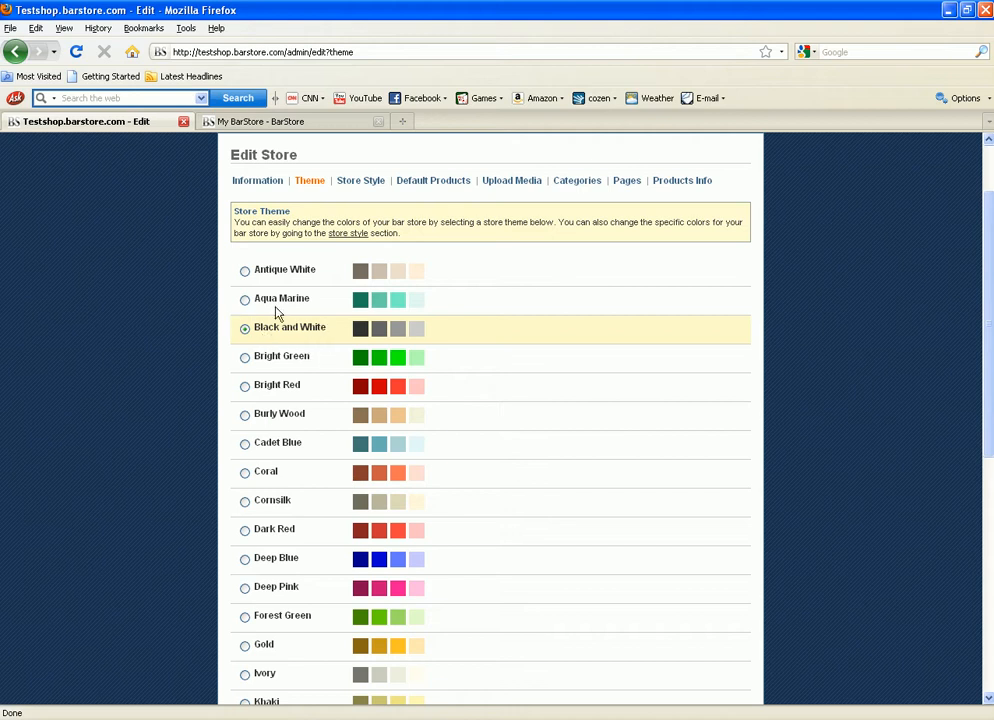
left_click(270, 122)
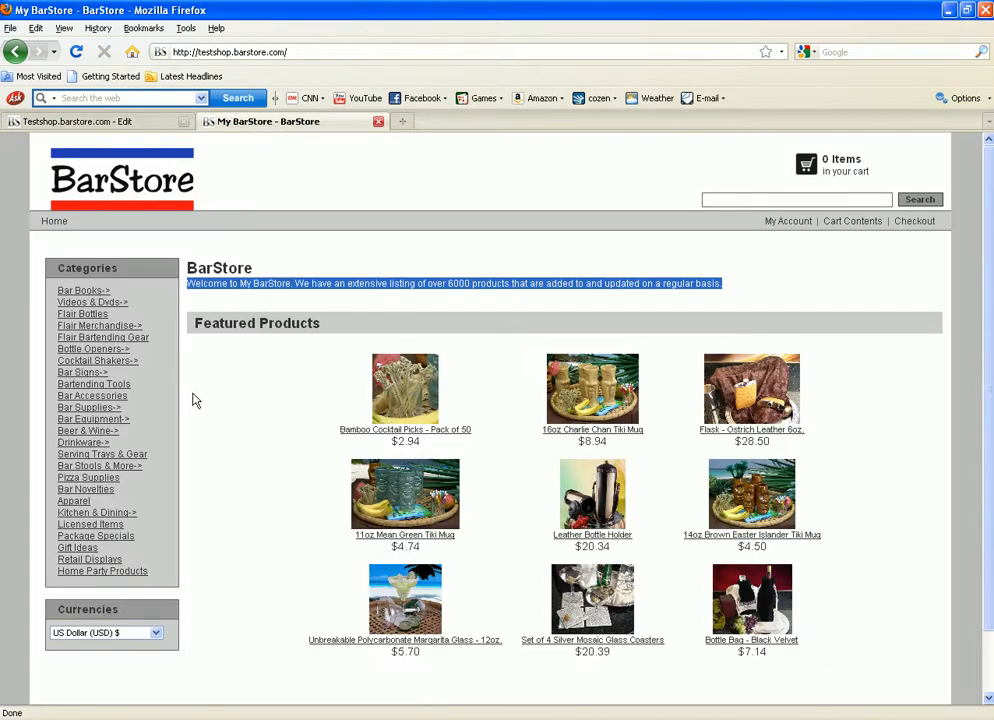
left_click(333, 400)
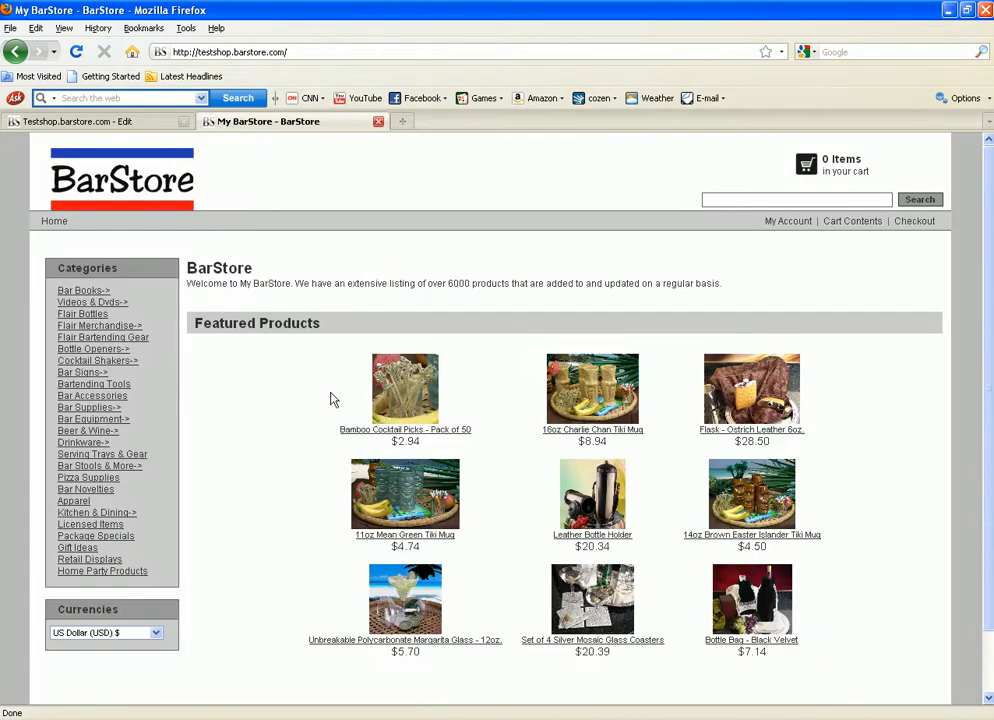
left_click(112, 122)
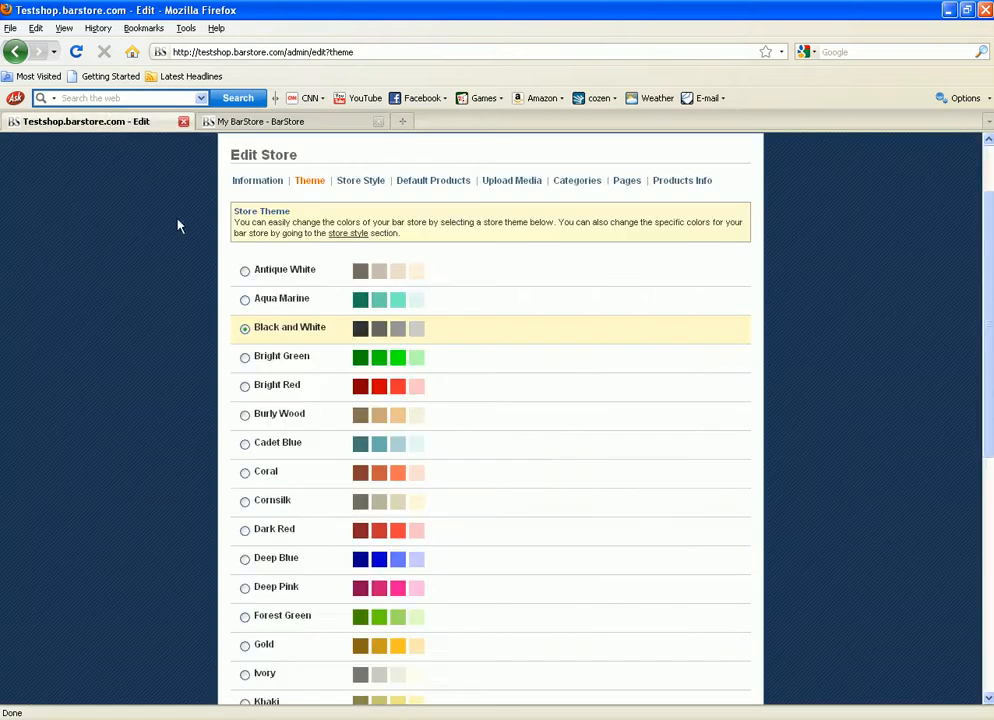
left_click(245, 389)
scroll(880, 470, "down", 3)
scroll(876, 484, "down", 2)
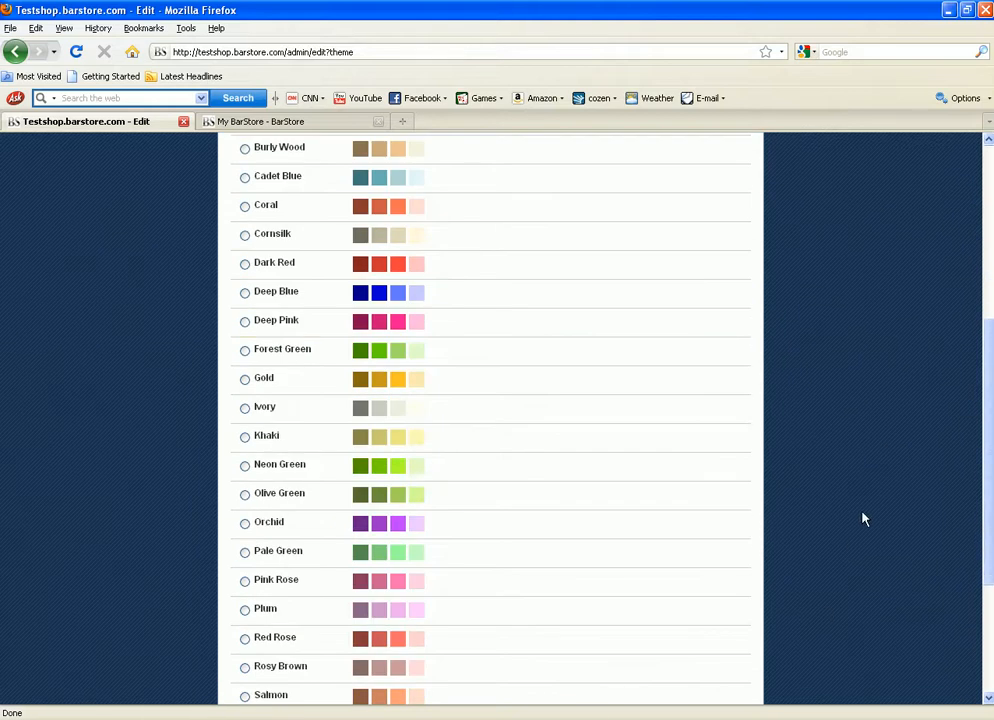
scroll(850, 544, "down", 5)
left_click(289, 657)
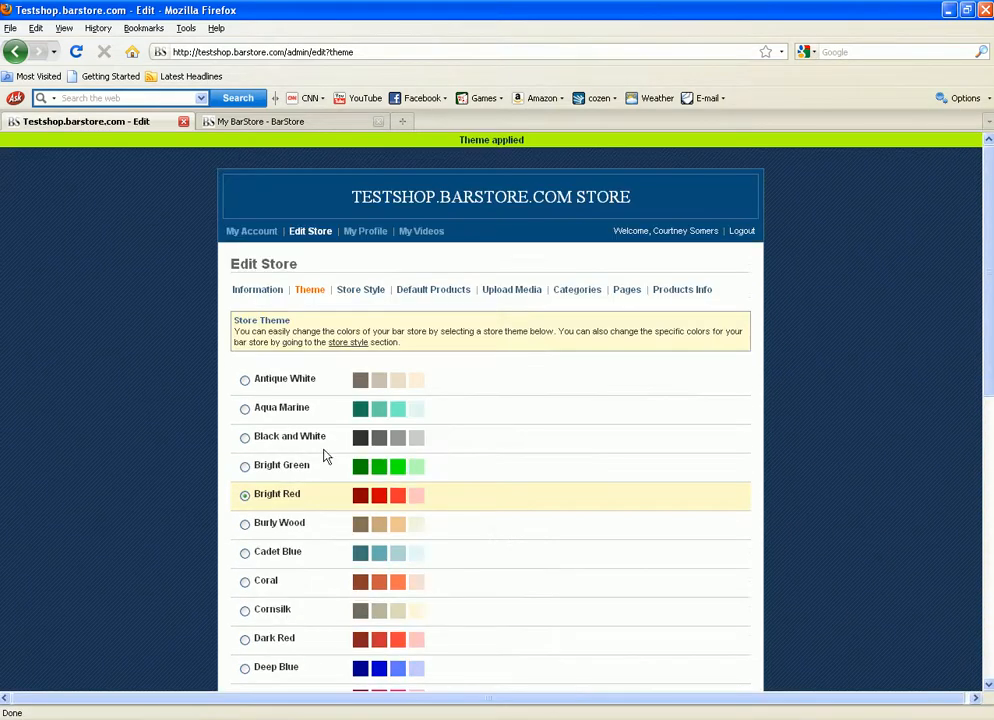
Step: Reload the storefront to confirm the red styling, then return to the Edit Store page
left_click(307, 124)
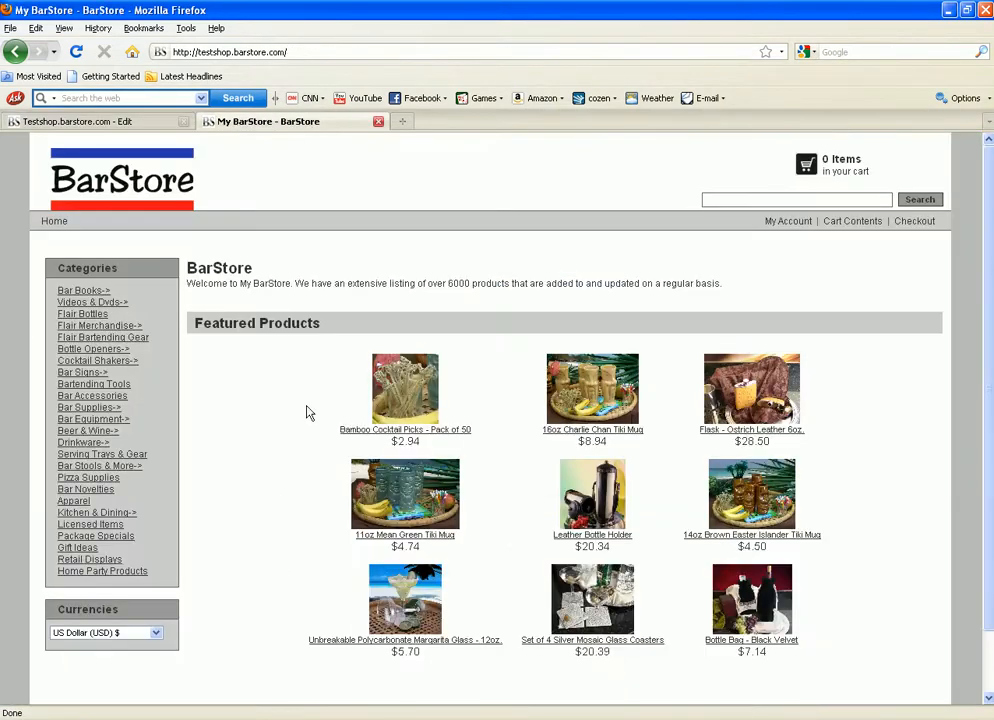
right_click(268, 414)
left_click(279, 450)
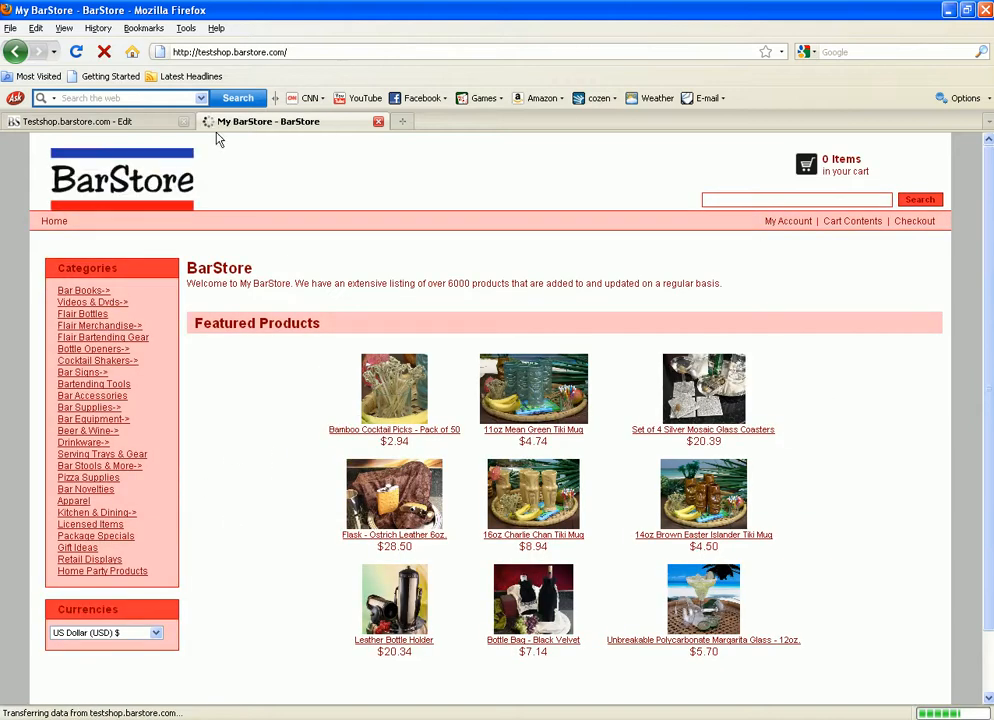
left_click(146, 124)
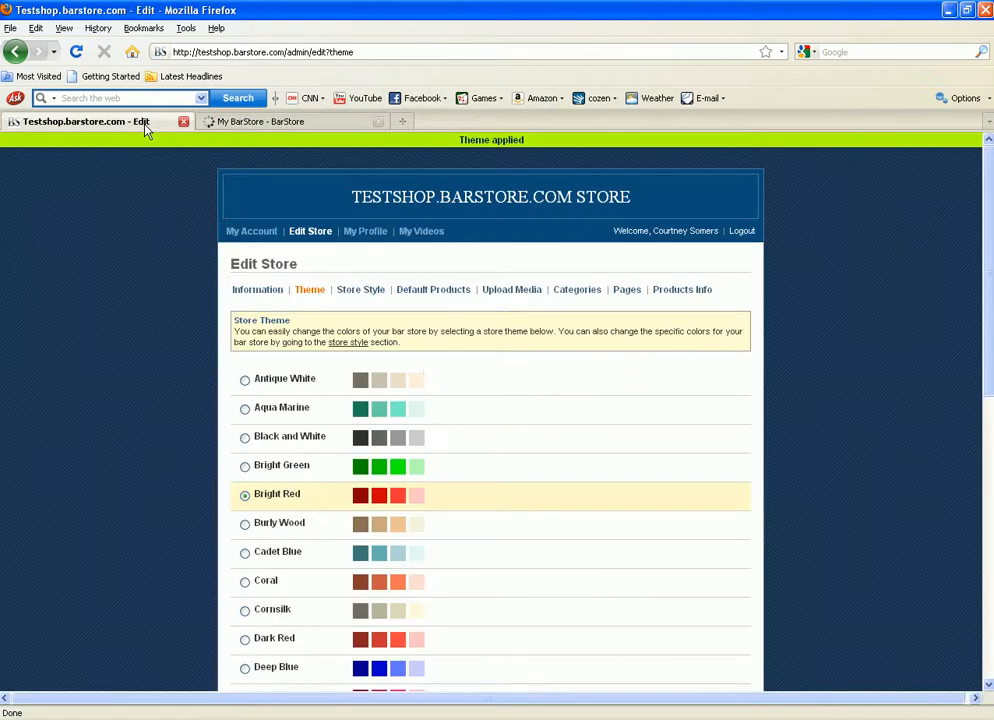
scroll(317, 572, "down", 8)
scroll(403, 558, "up", 8)
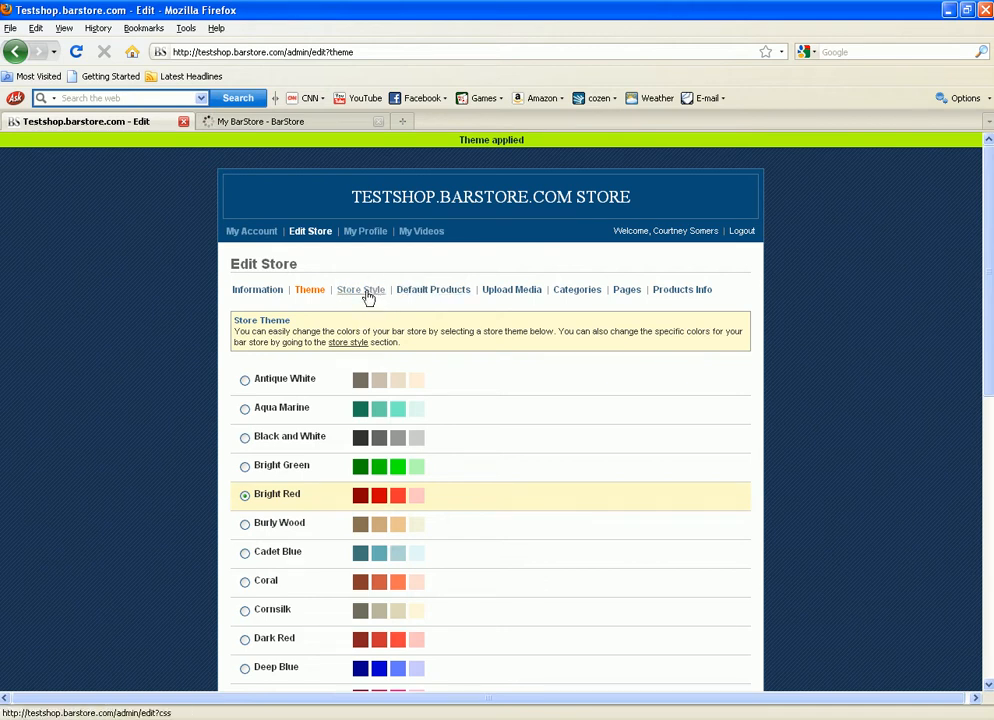
Step: On Store Style, inspect the Color 1 picker and read its help explanation before closing it
left_click(358, 290)
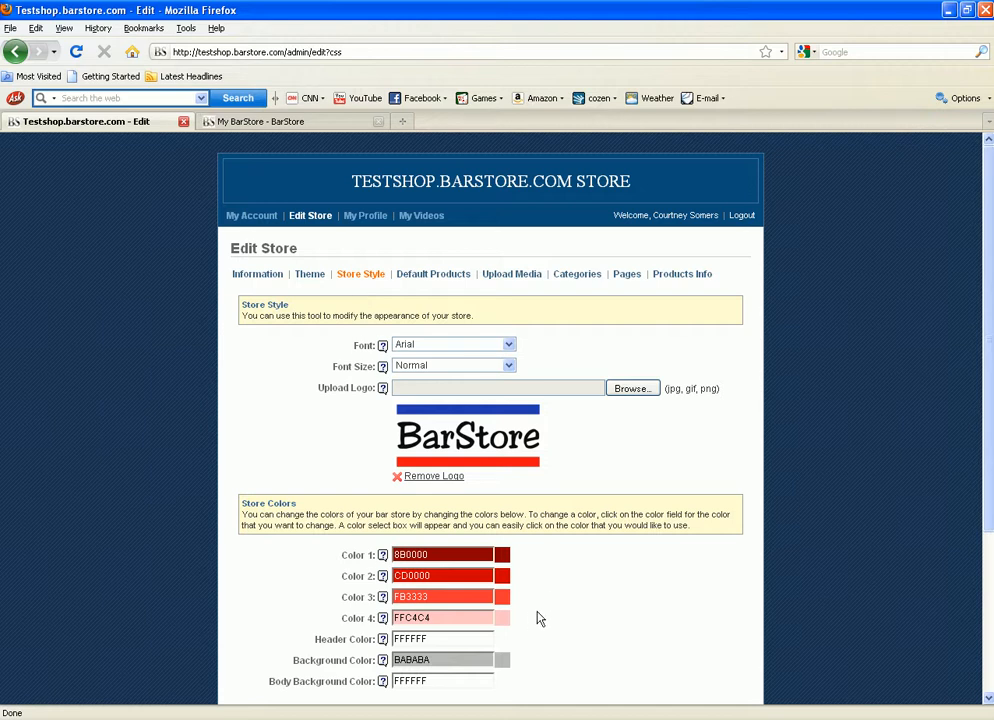
scroll(533, 622, "down", 2)
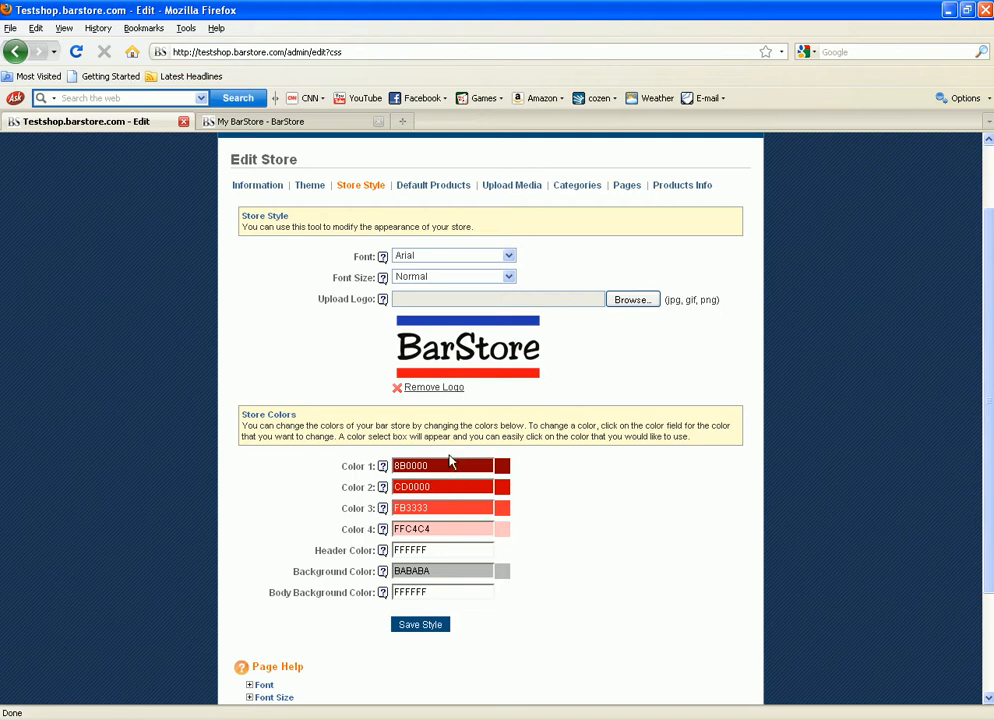
left_click(435, 466)
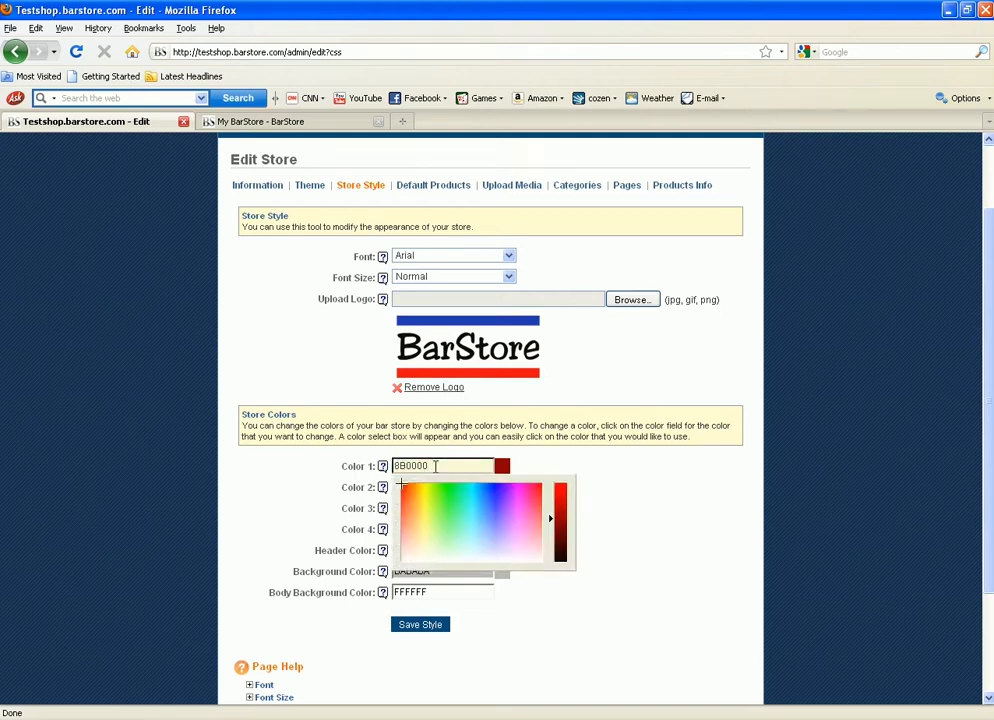
left_click(570, 464)
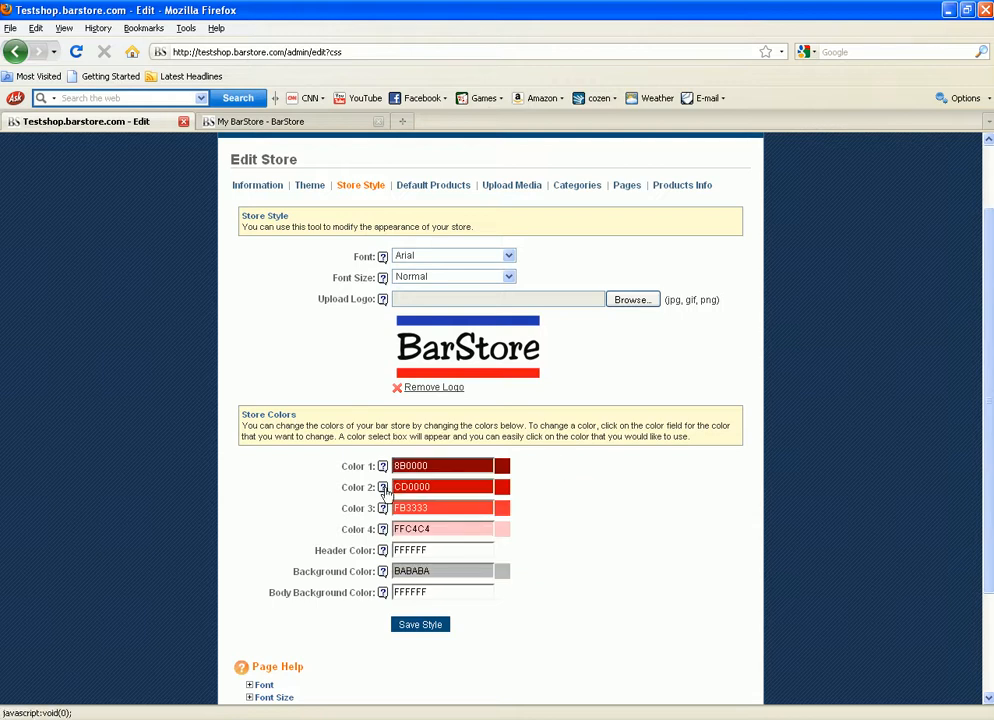
left_click(382, 467)
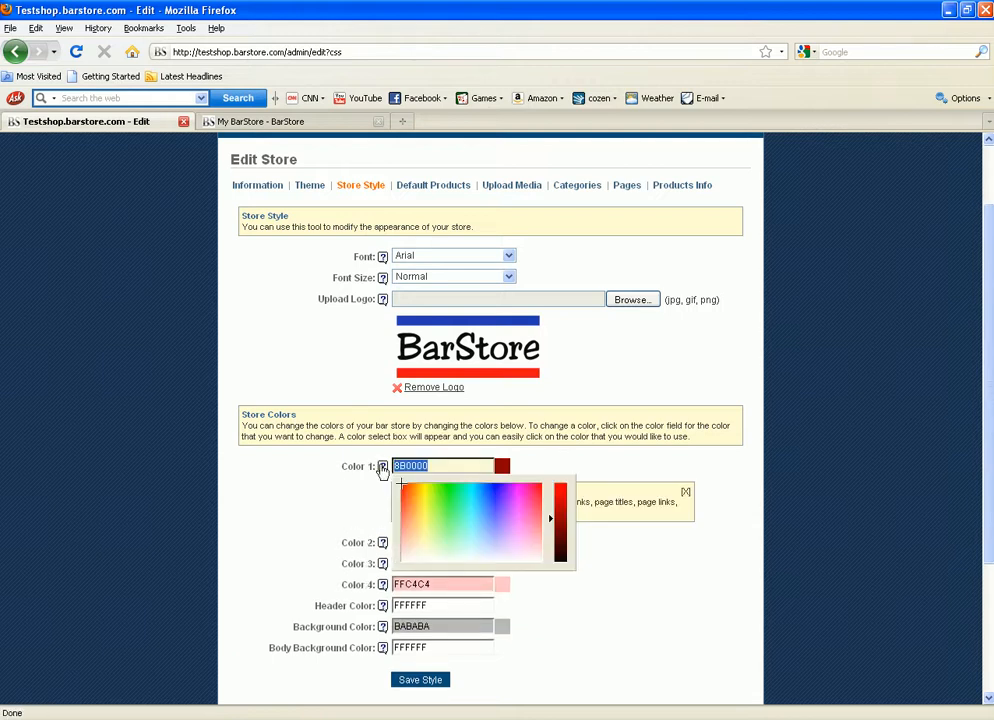
left_click(592, 567)
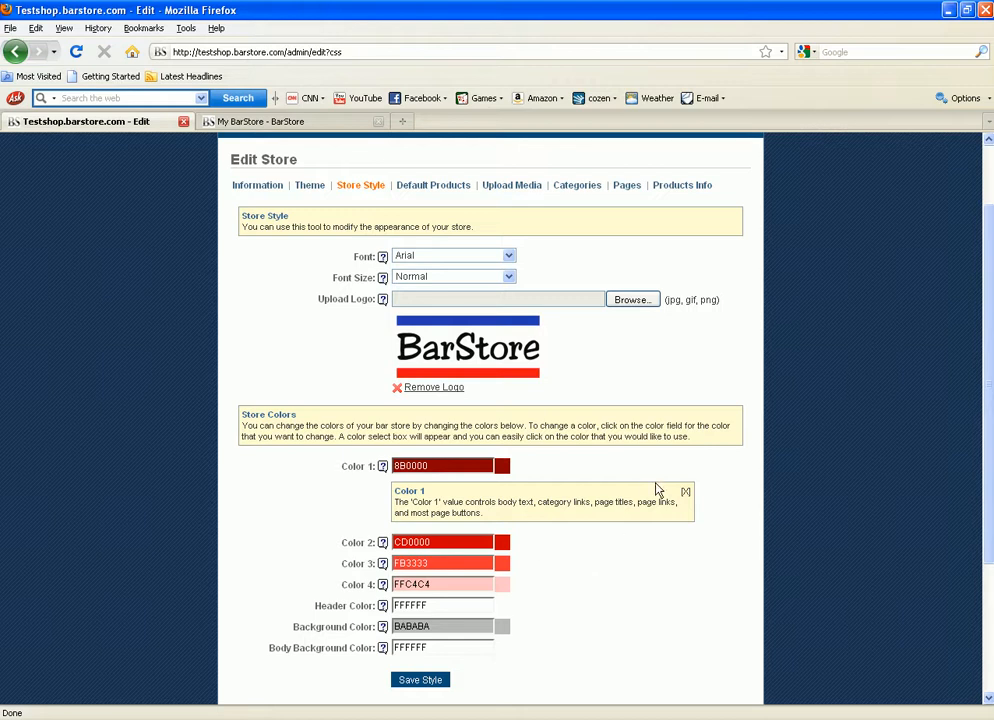
left_click(685, 492)
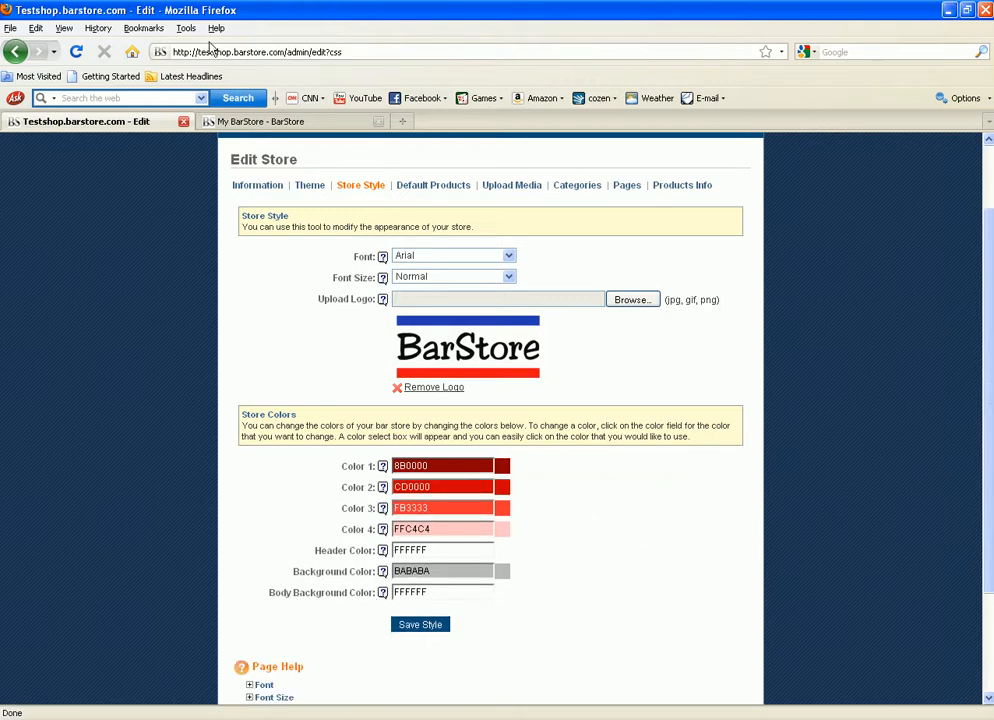
left_click(255, 121)
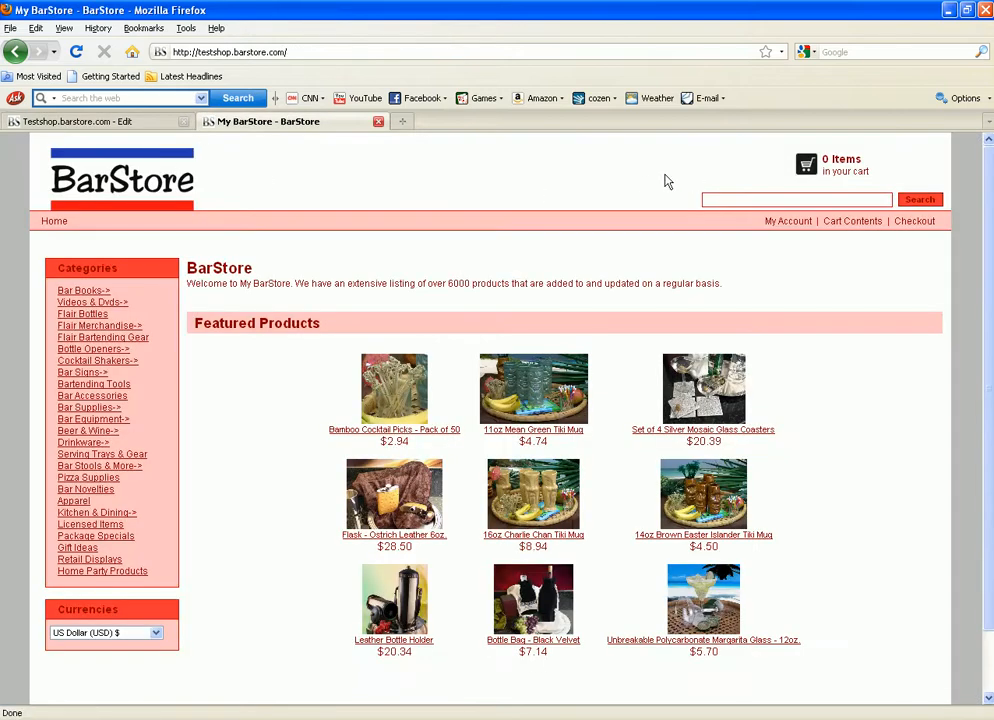
left_click(145, 123)
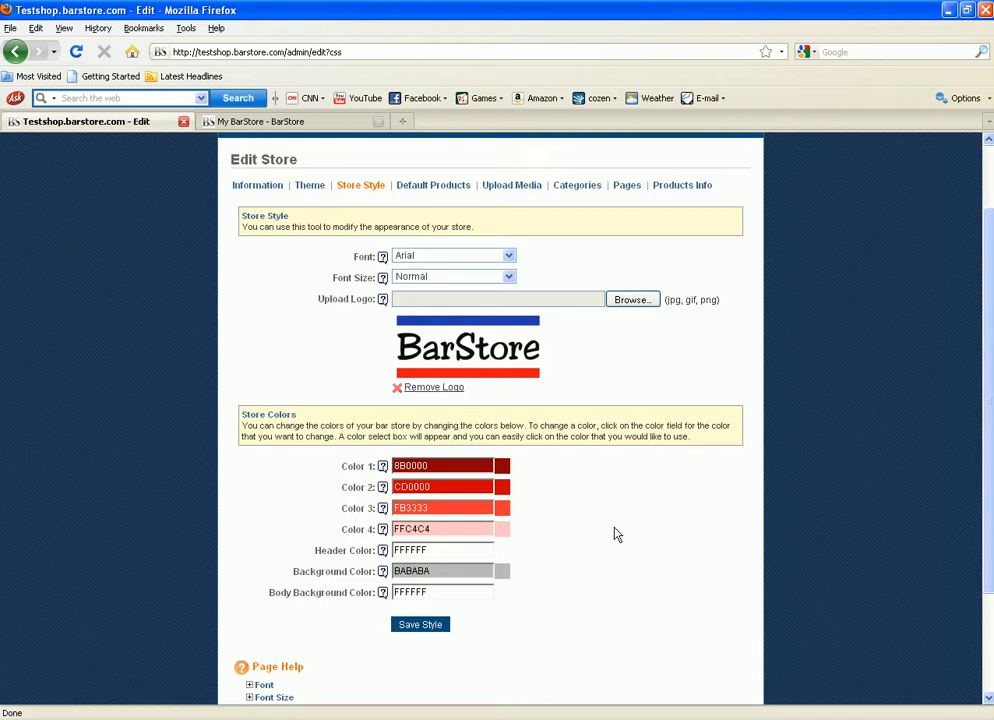
scroll(613, 536, "up", 2)
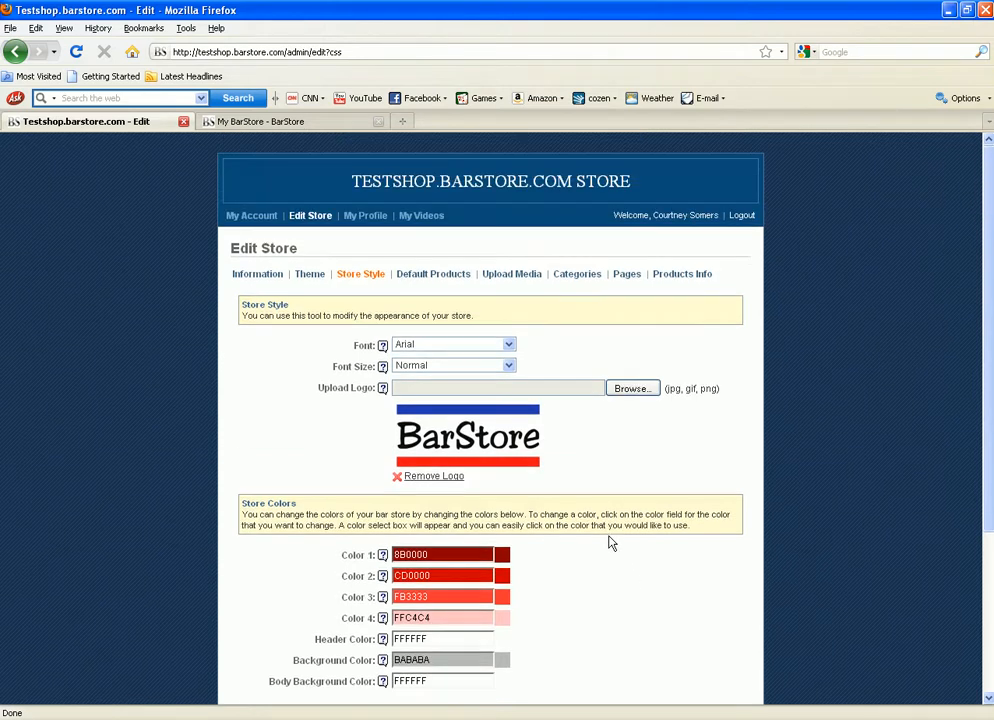
left_click(461, 347)
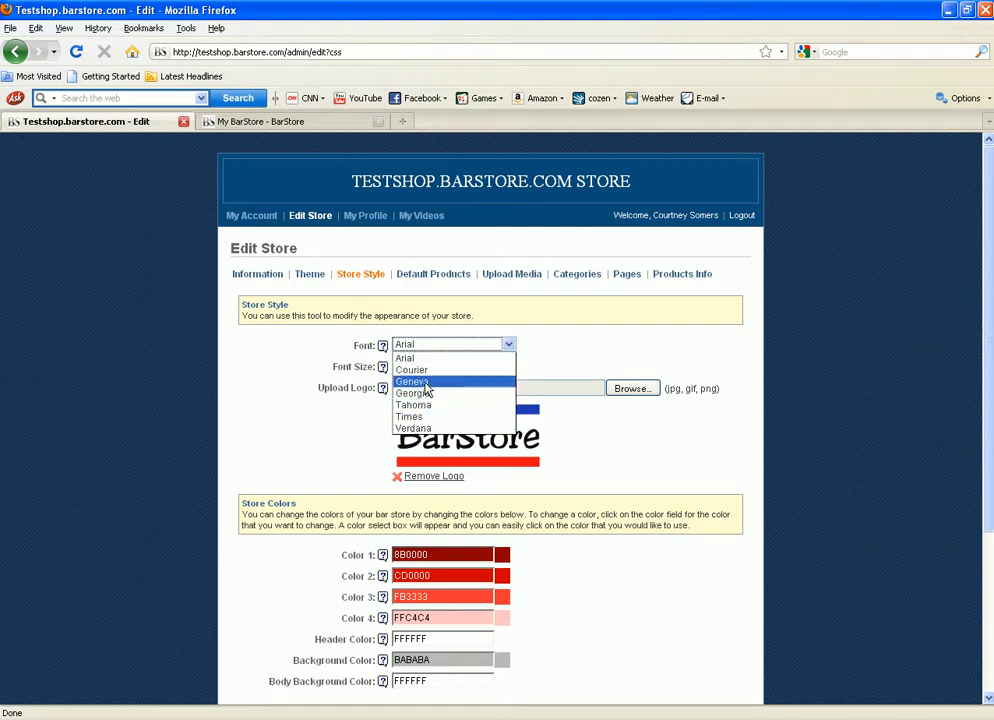
left_click(575, 347)
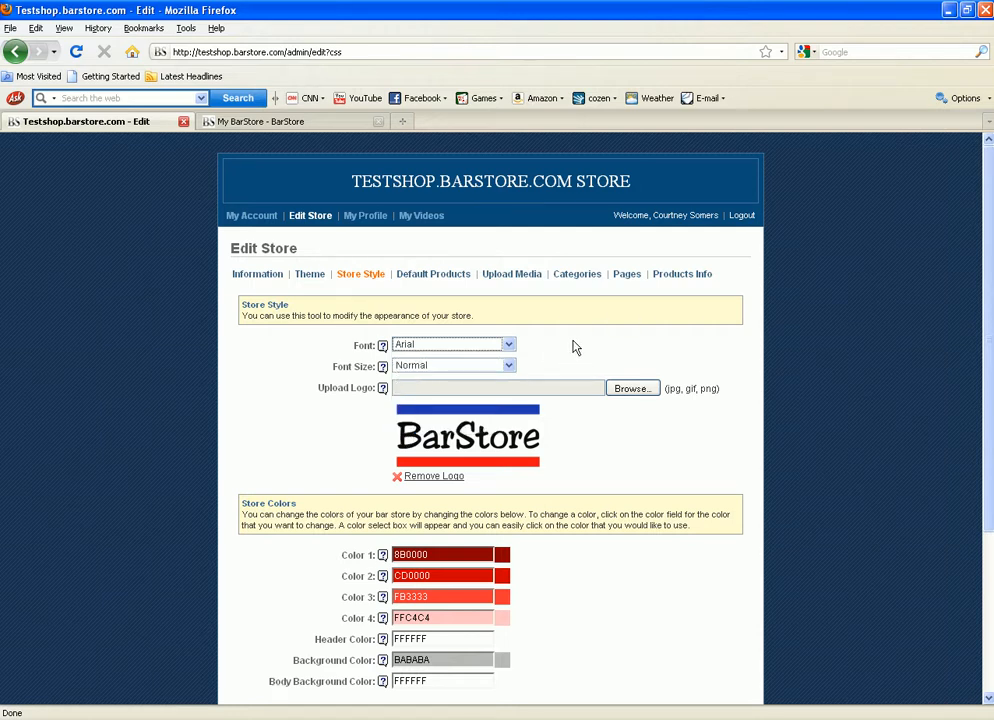
left_click(508, 366)
left_click(515, 392)
left_click(280, 121)
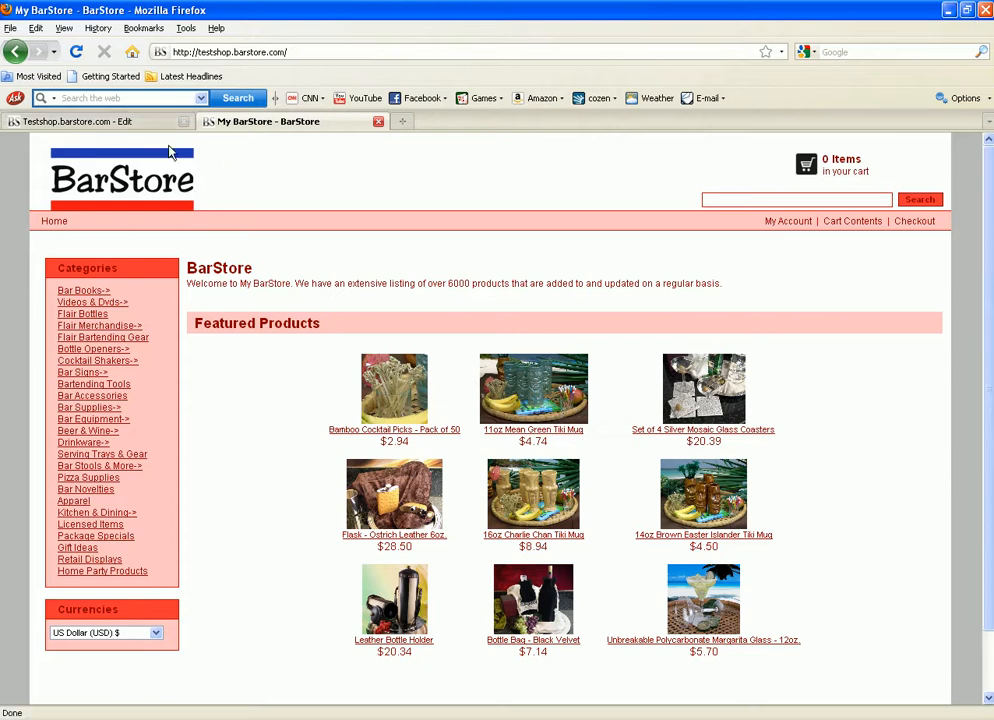
left_click(129, 124)
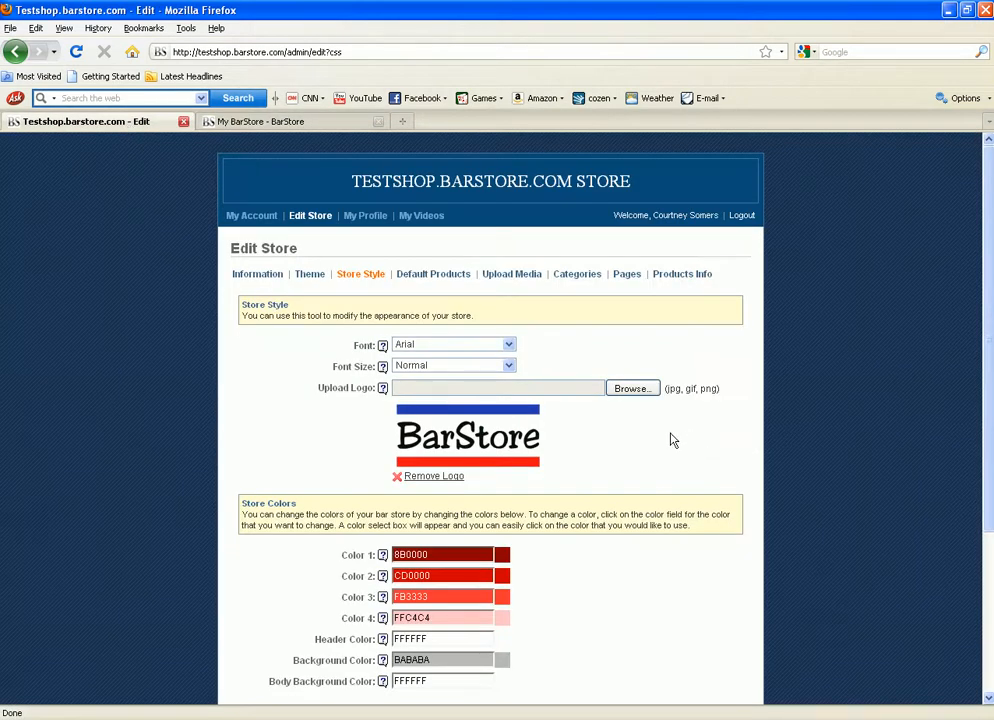
Step: Cancel the new logo upload to keep the existing logo, and save the store style
left_click(632, 388)
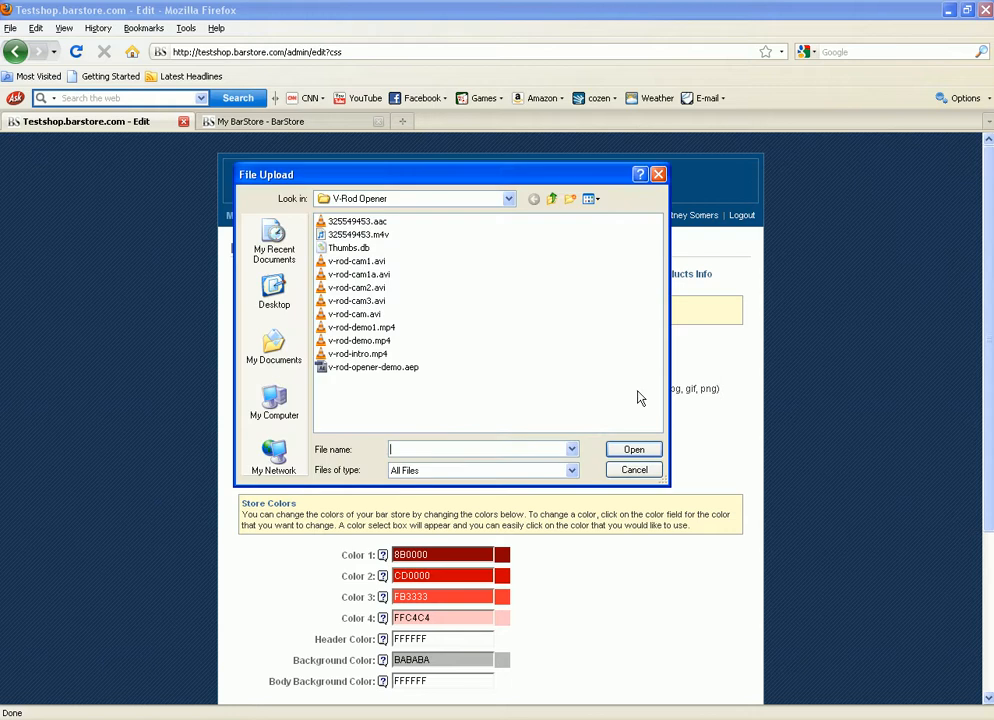
left_click(274, 290)
left_click(636, 470)
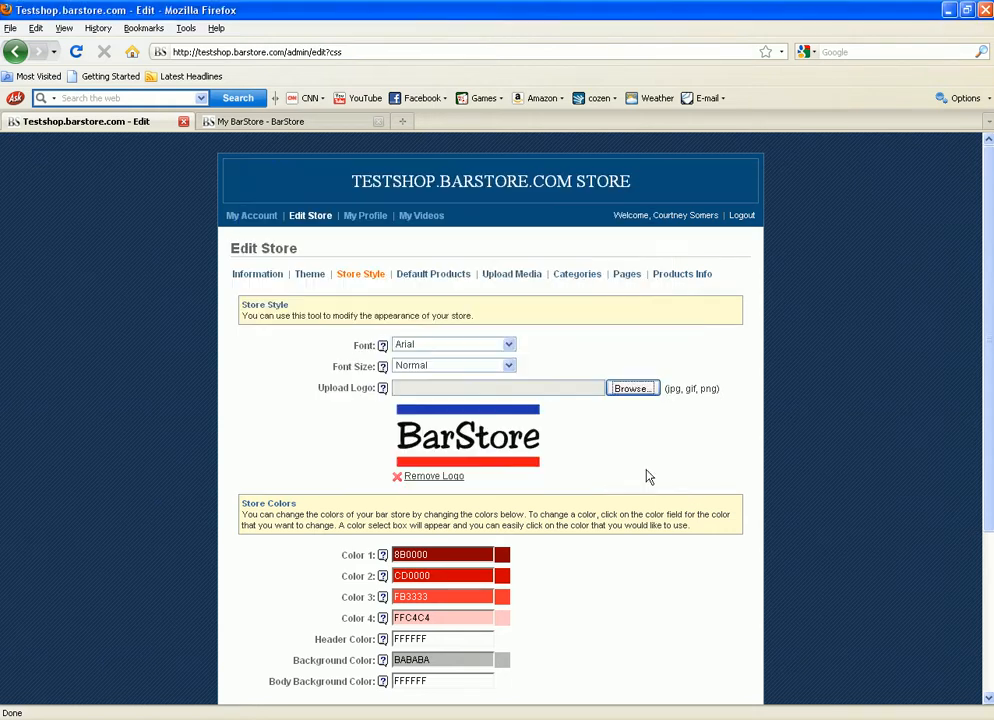
scroll(597, 405, "down", 3)
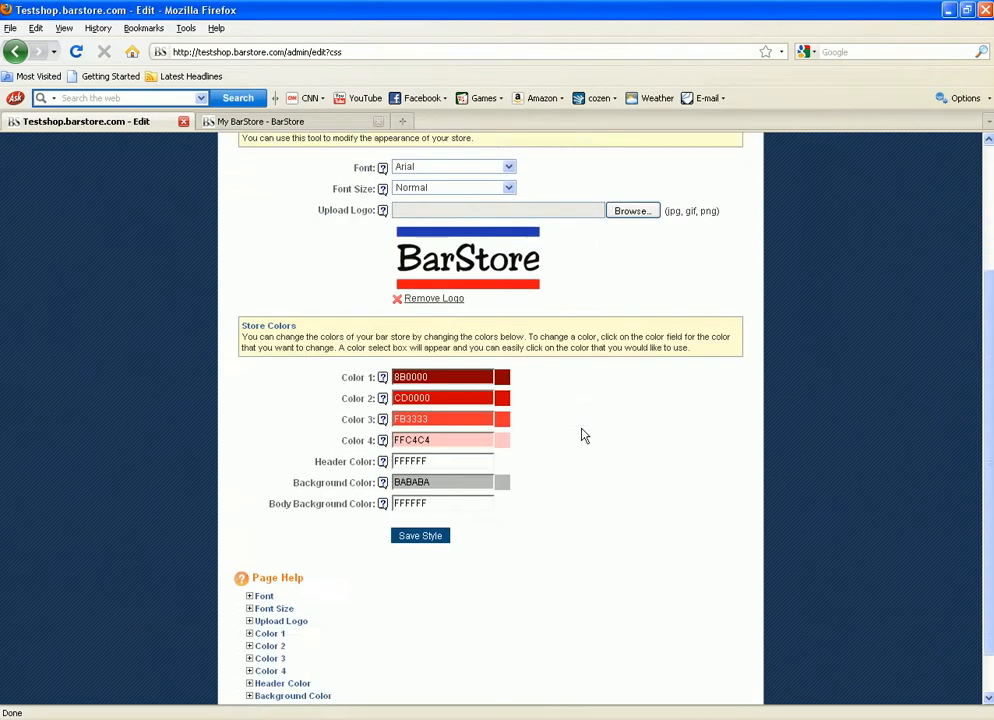
left_click(422, 539)
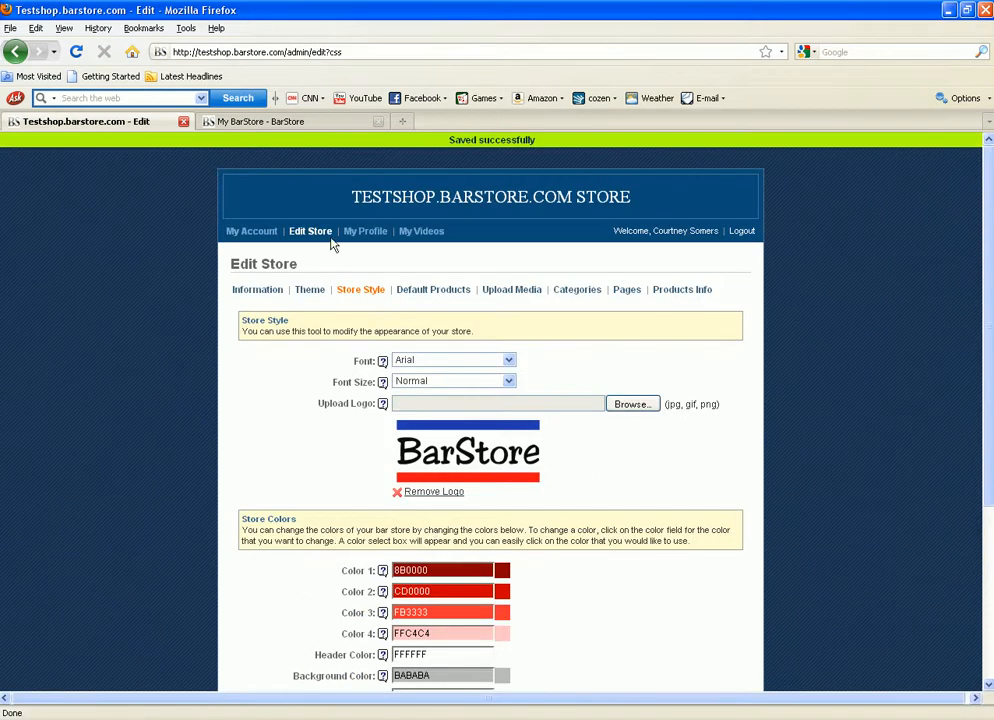
Step: Reload the storefront to check the saved style, then return to the Edit Store page
left_click(265, 122)
right_click(278, 484)
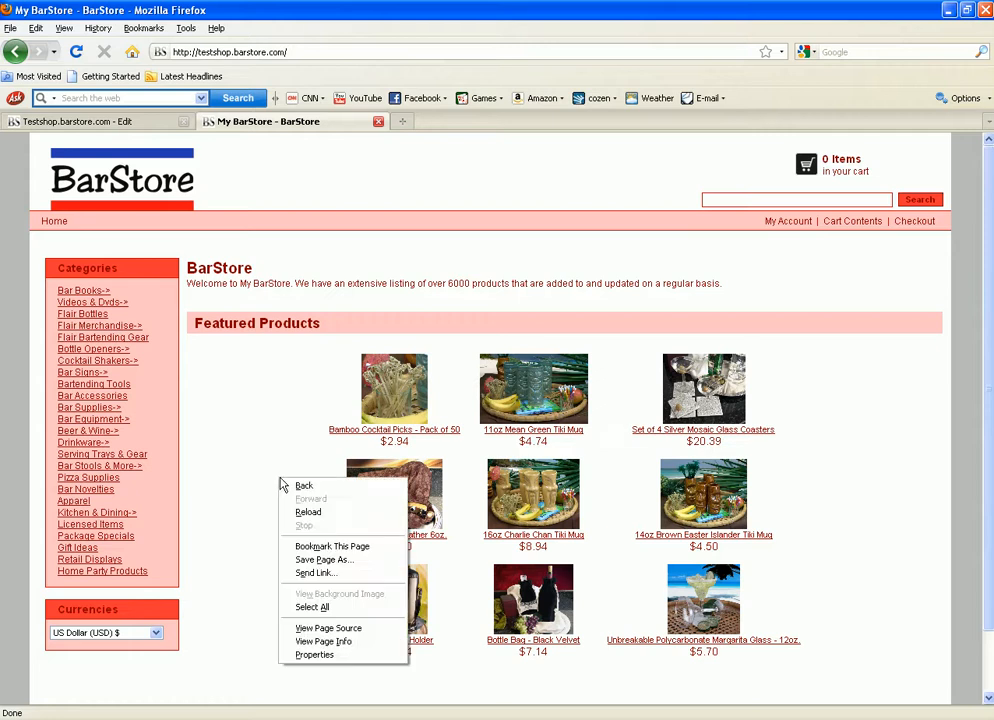
left_click(304, 511)
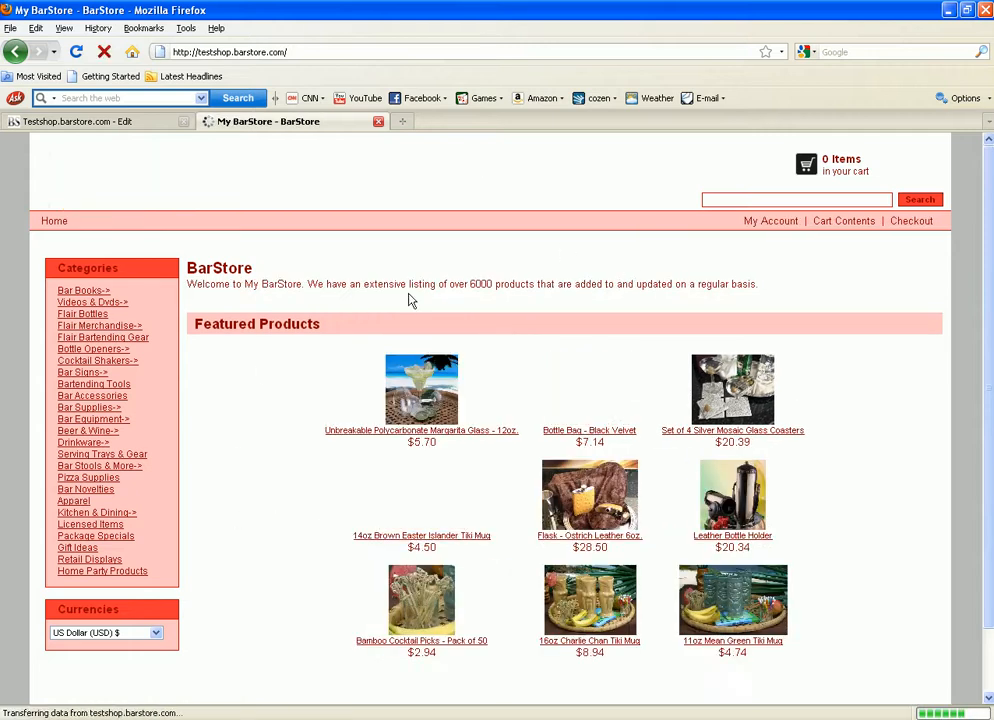
left_click(120, 126)
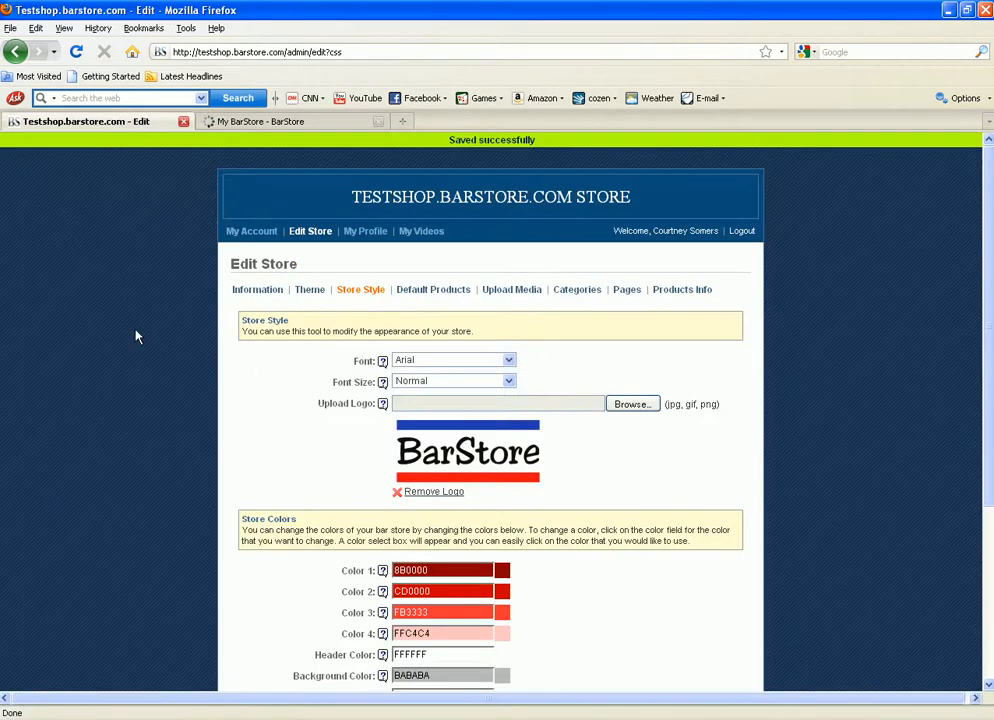
Step: View the nine Default Products, compare them with the storefront's featured items, and return to admin
left_click(418, 292)
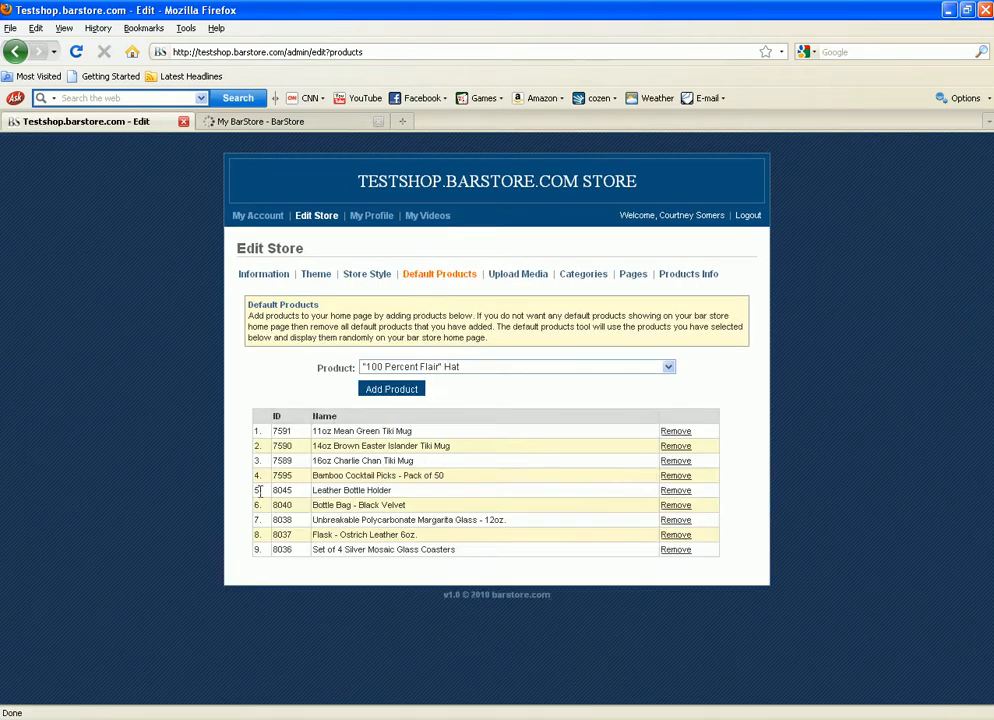
left_click(260, 123)
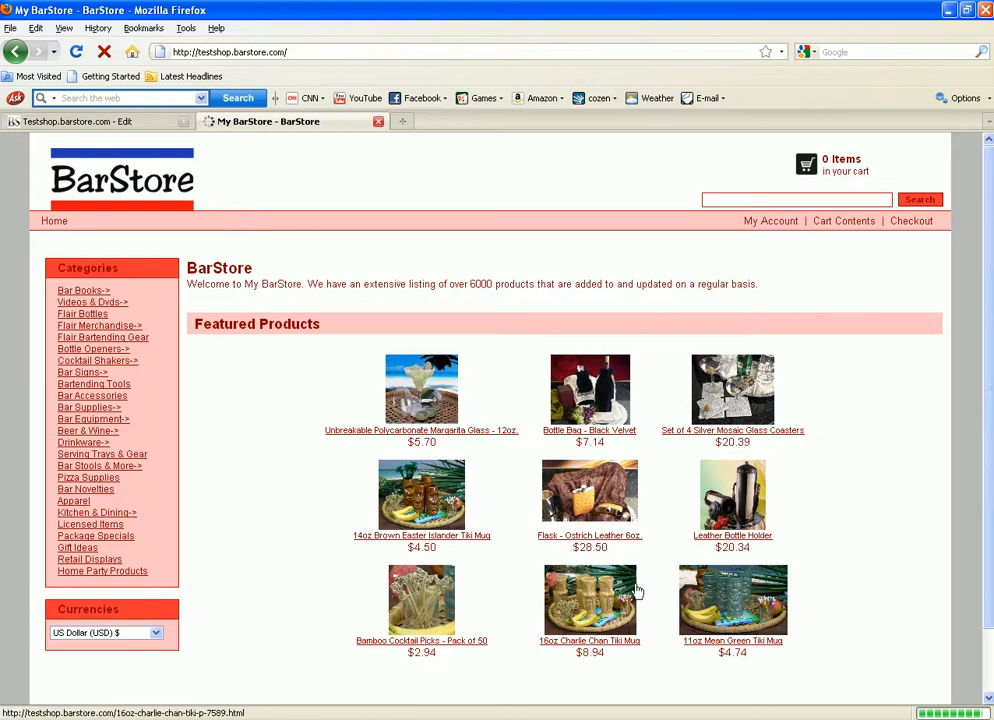
left_click(121, 123)
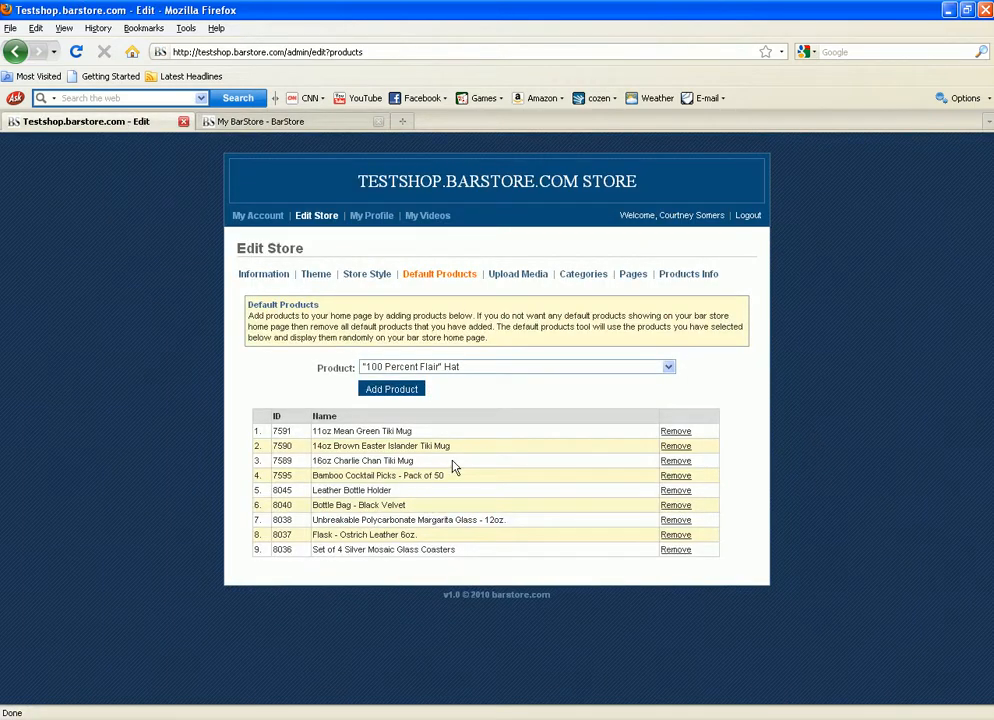
left_click(576, 368)
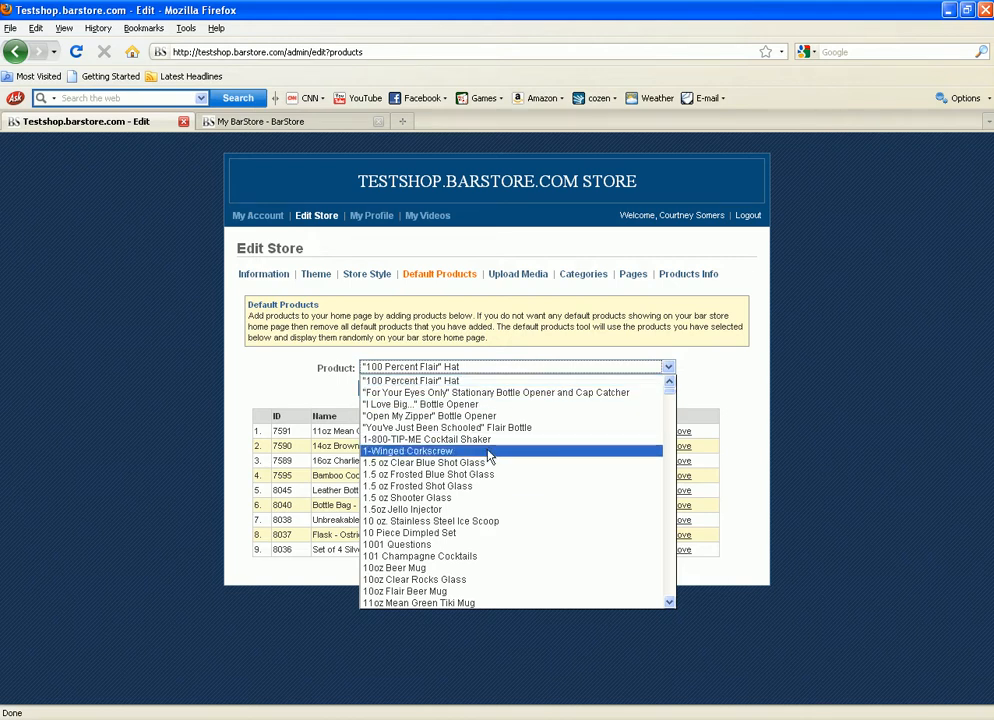
scroll(490, 457, "down", 15)
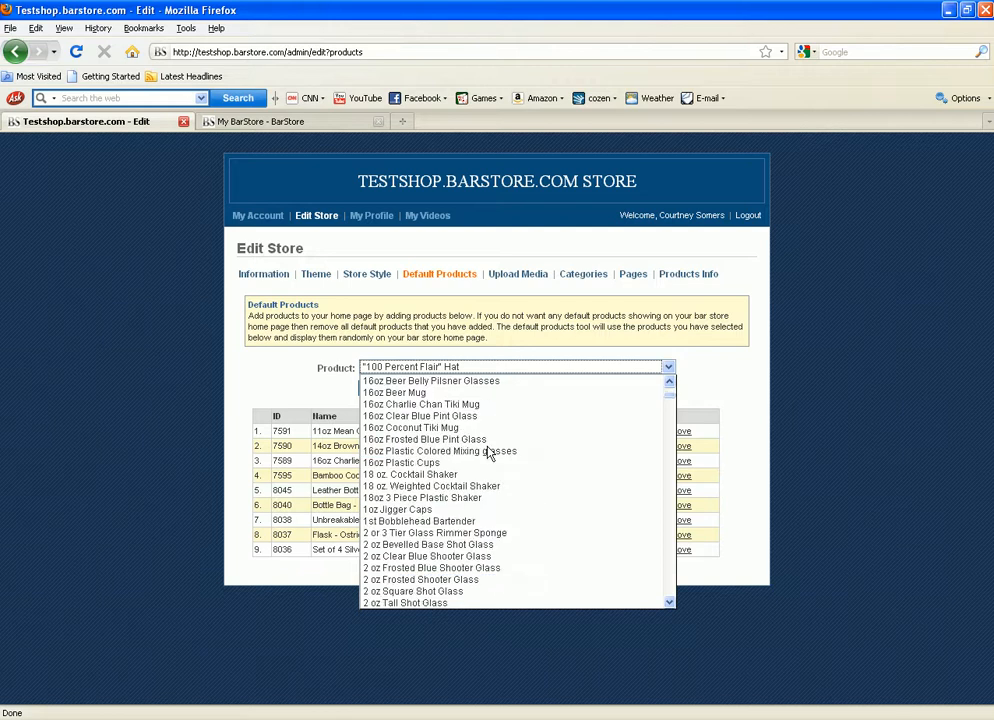
scroll(487, 462, "down", 8)
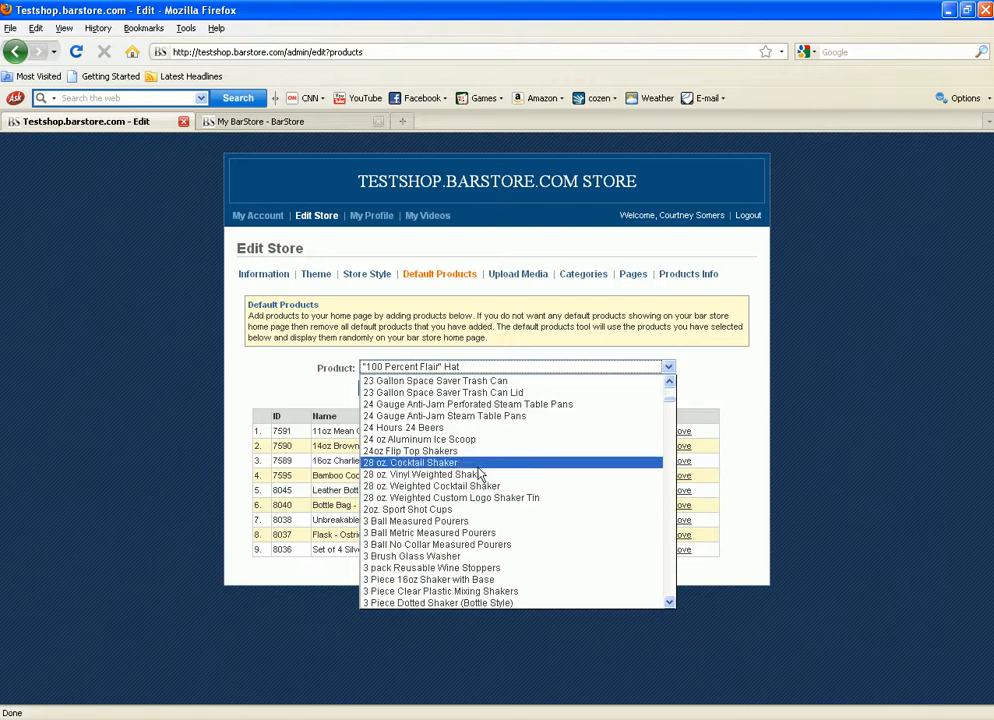
scroll(466, 524, "up", 5)
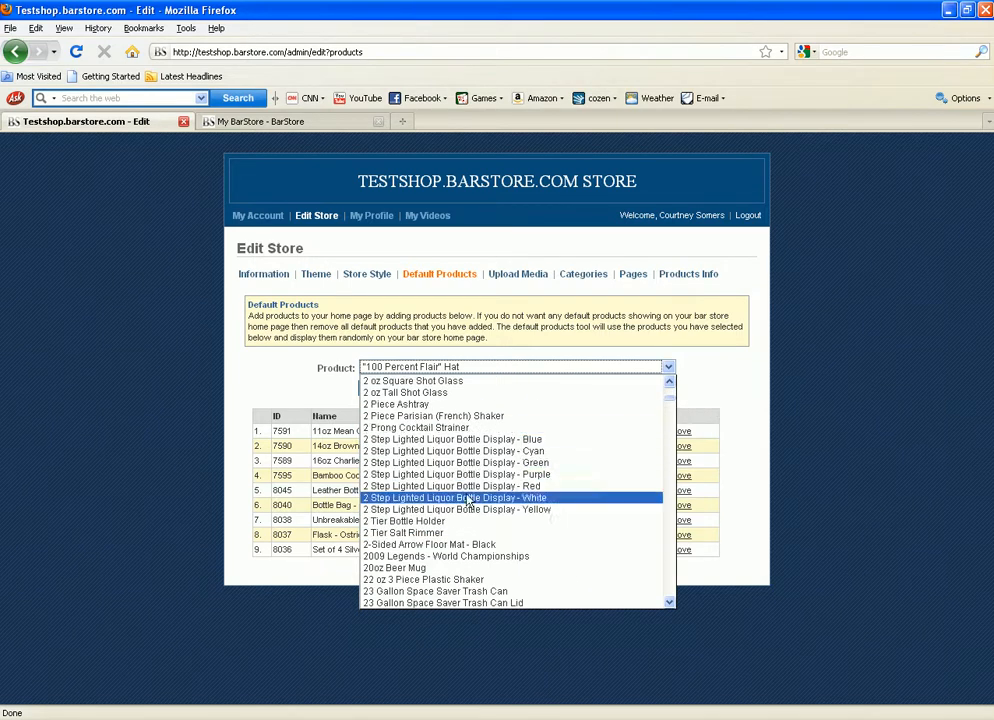
left_click(706, 392)
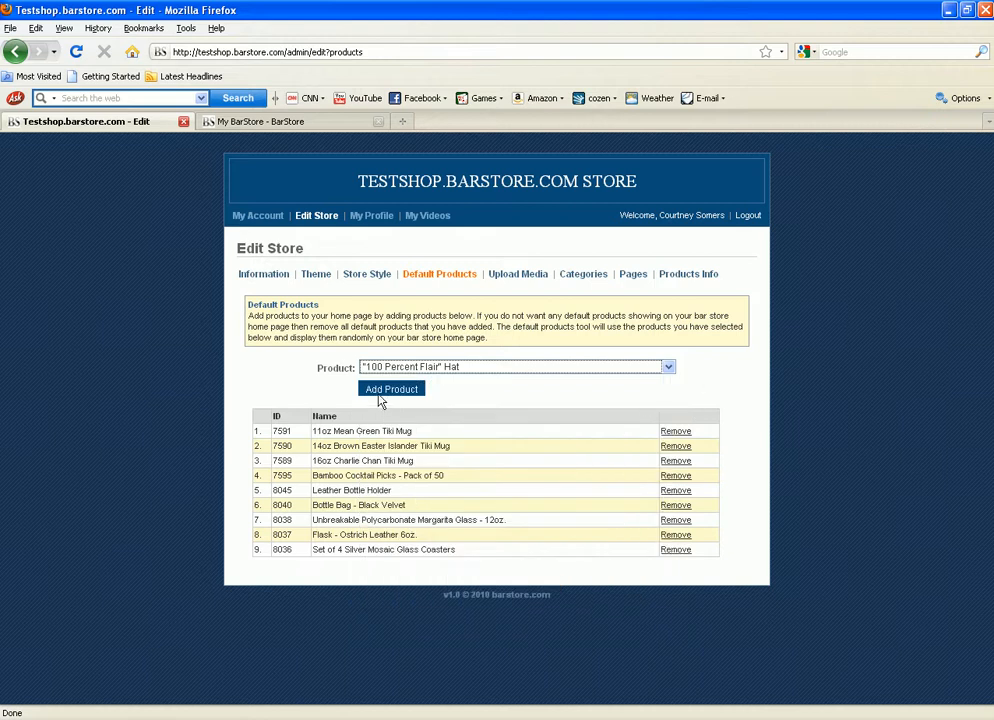
left_click(260, 121)
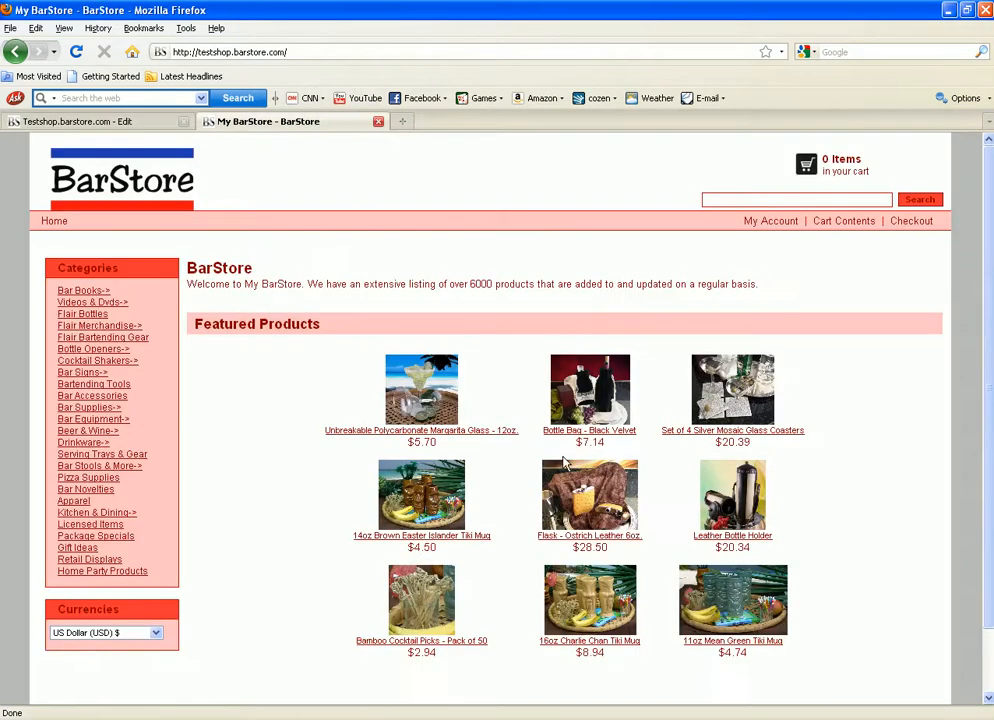
left_click(105, 122)
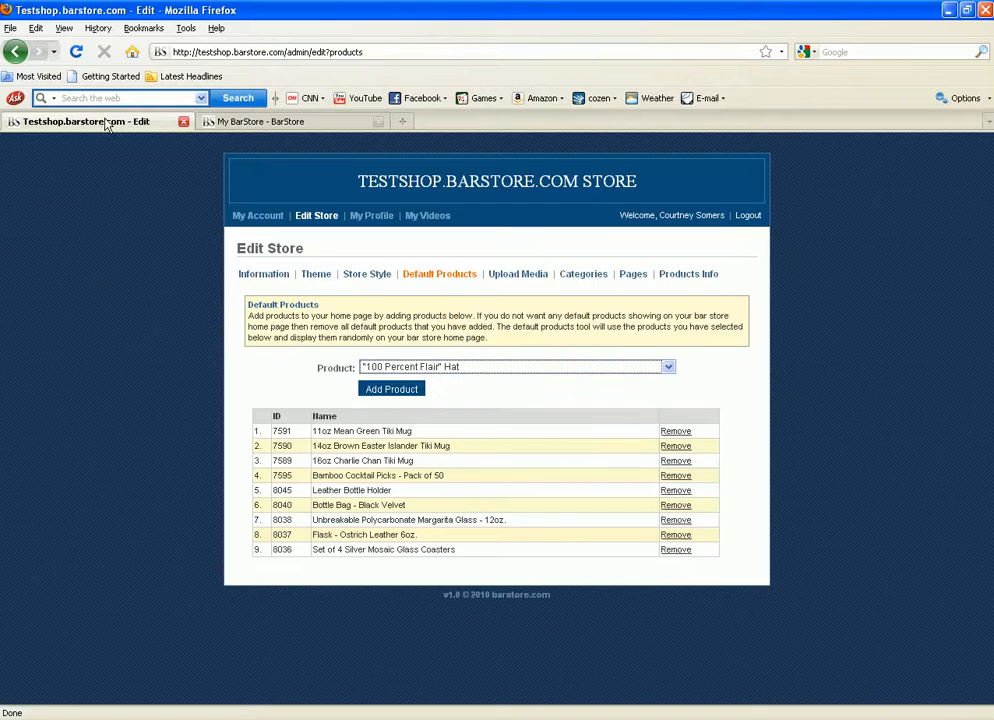
Step: Go to the Upload Media page, which lists no media files yet
left_click(505, 276)
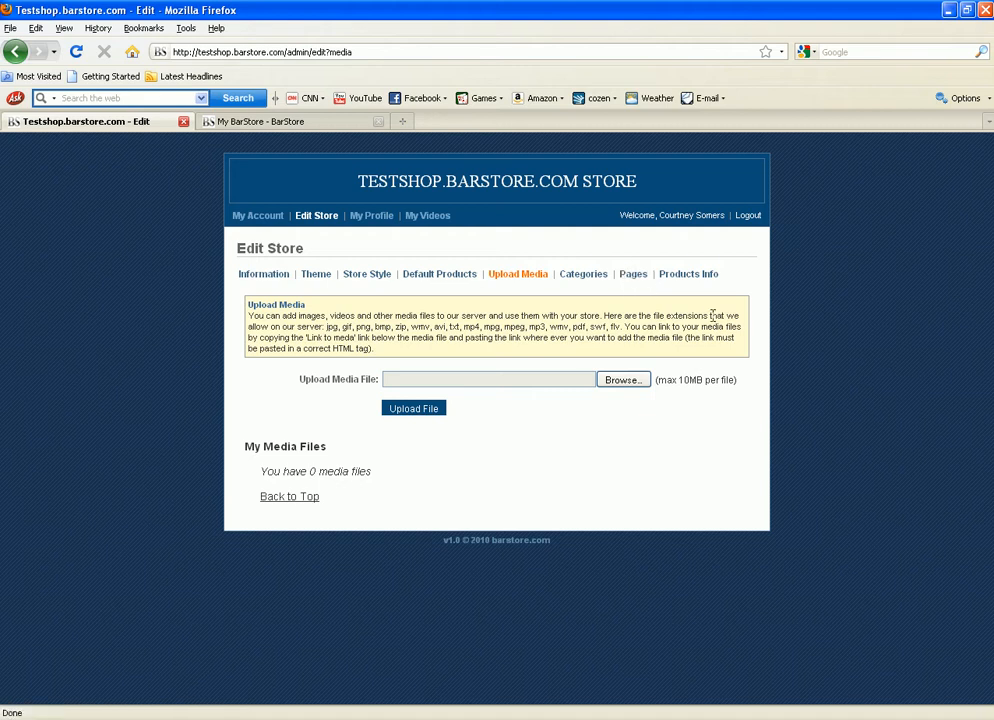
Step: Review the Categories page (zero custom, full default list) and compare it with the storefront's categories
left_click(590, 283)
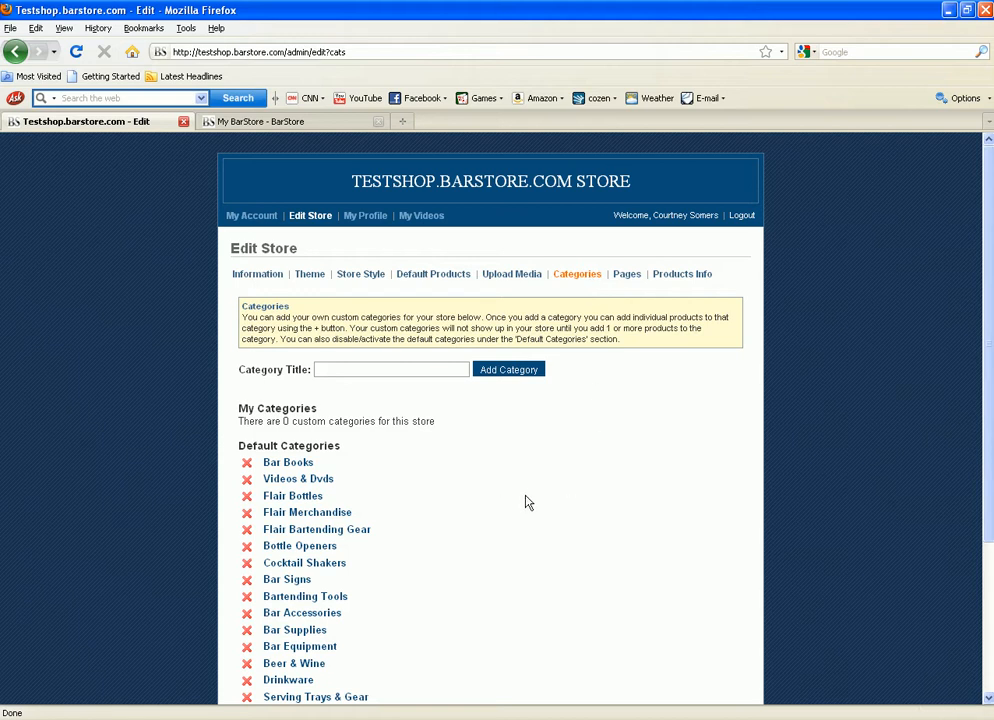
scroll(281, 510, "down", 3)
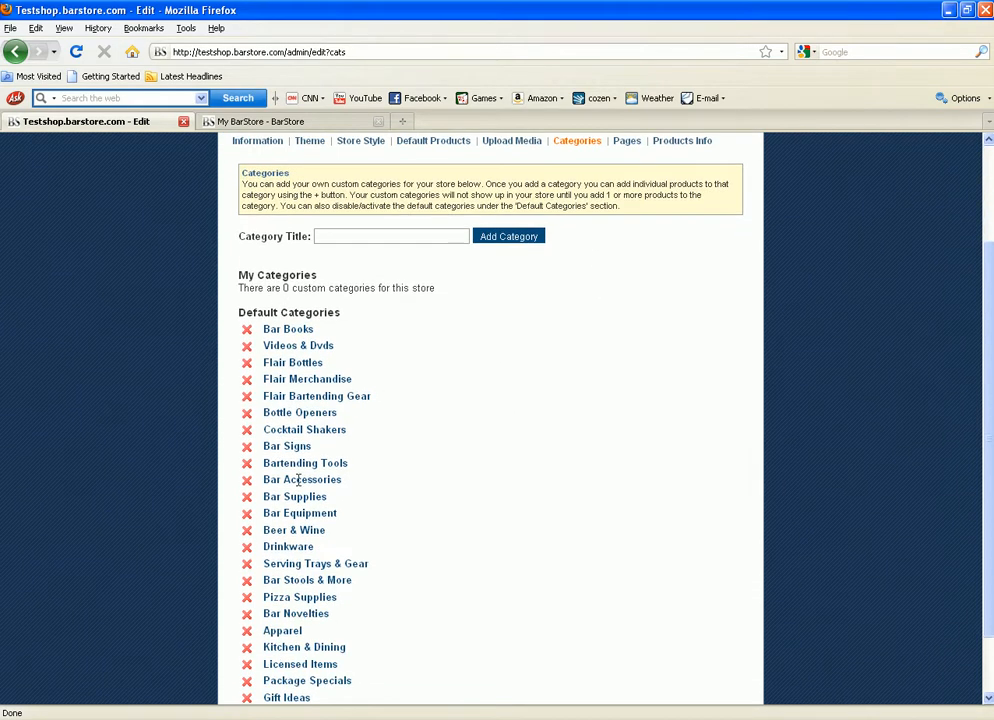
left_click(250, 122)
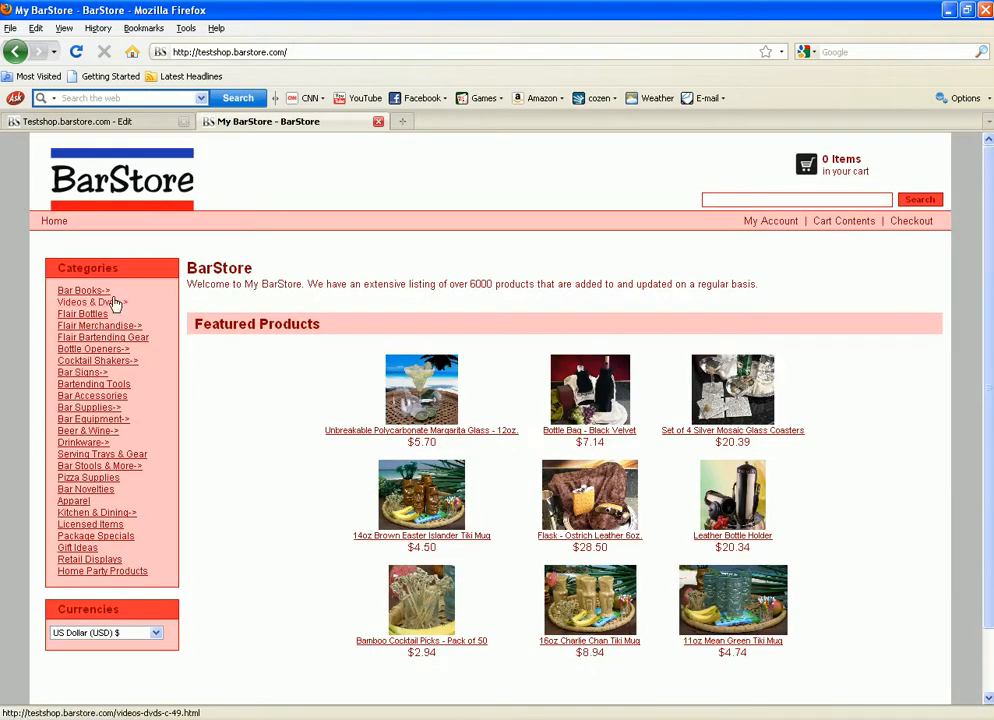
left_click(142, 122)
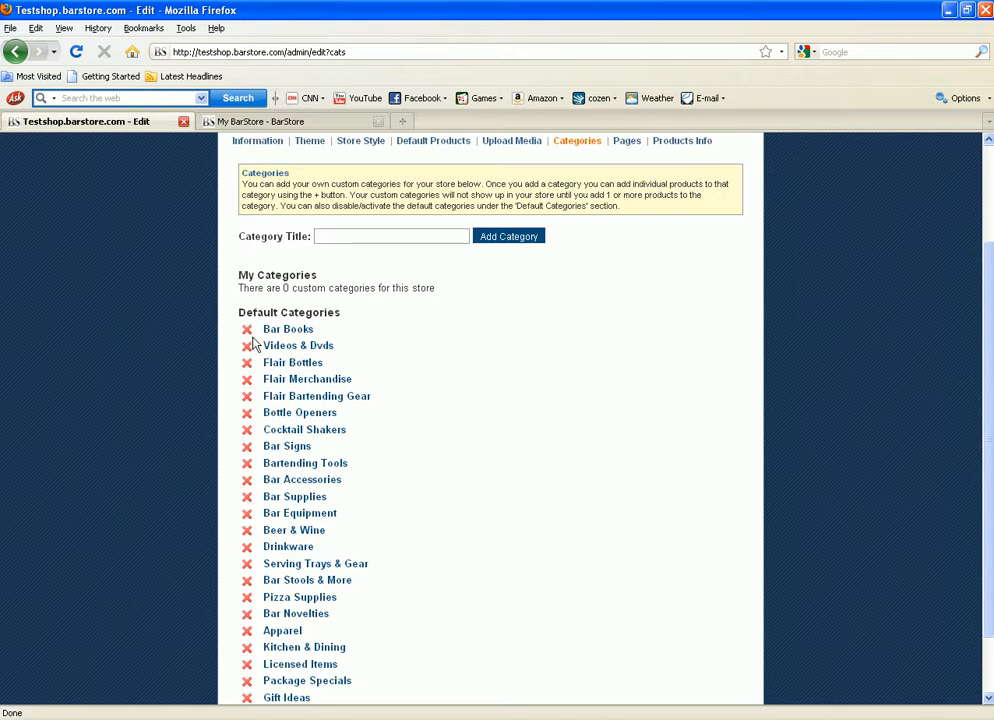
scroll(241, 594, "down", 2)
scroll(366, 400, "up", 3)
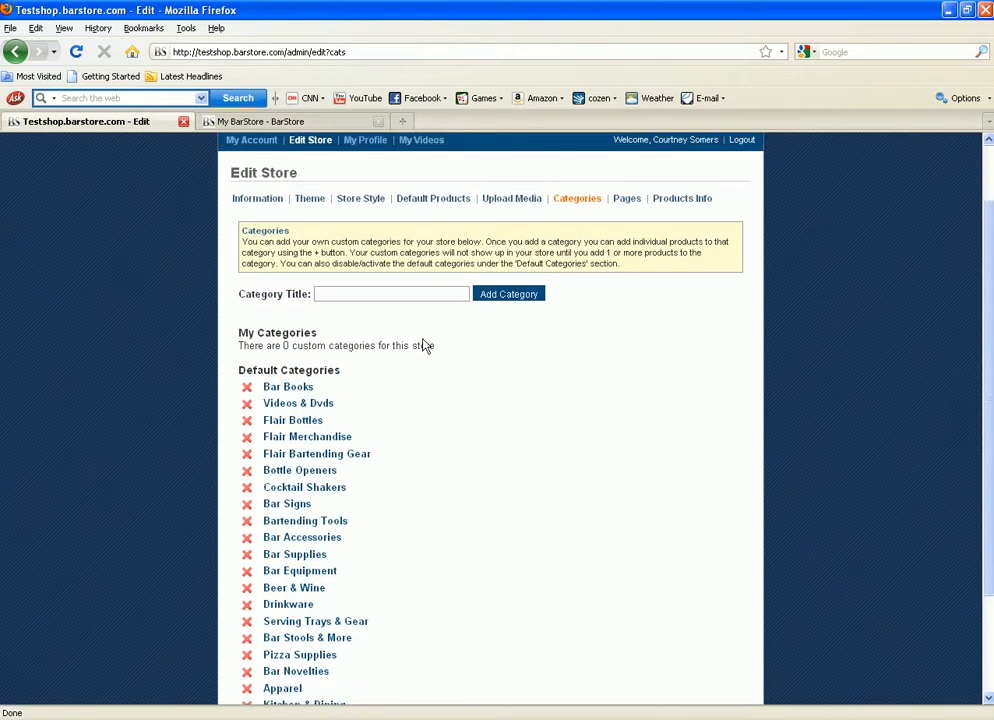
Step: Enter 'Test Category' as the category title and add it under My Categories
left_click(361, 293)
type("Test")
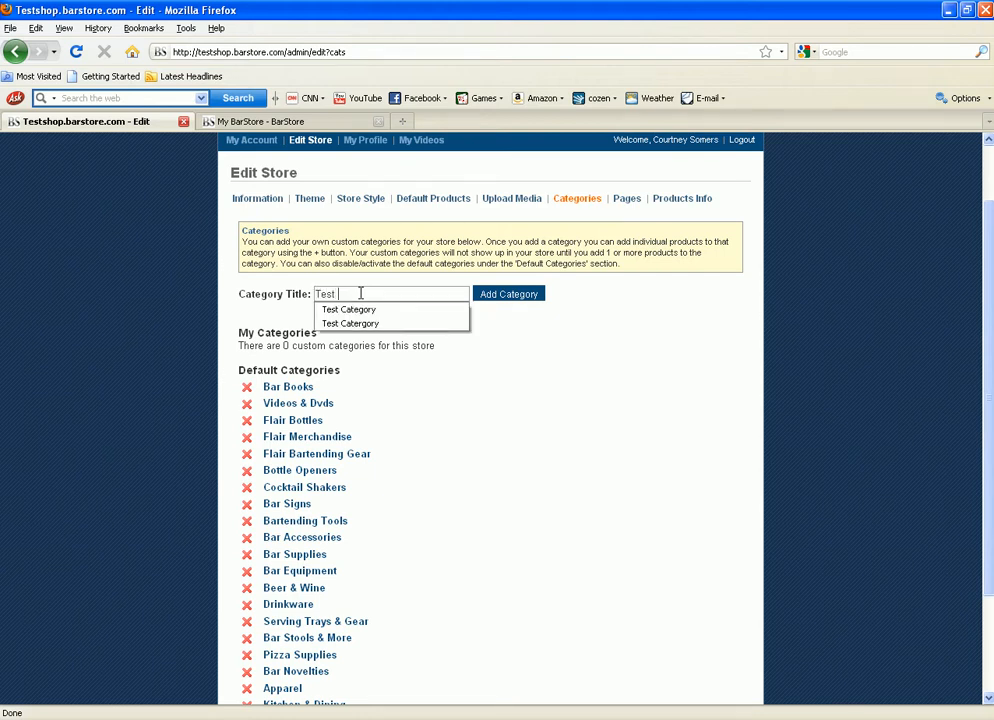
type(" Category")
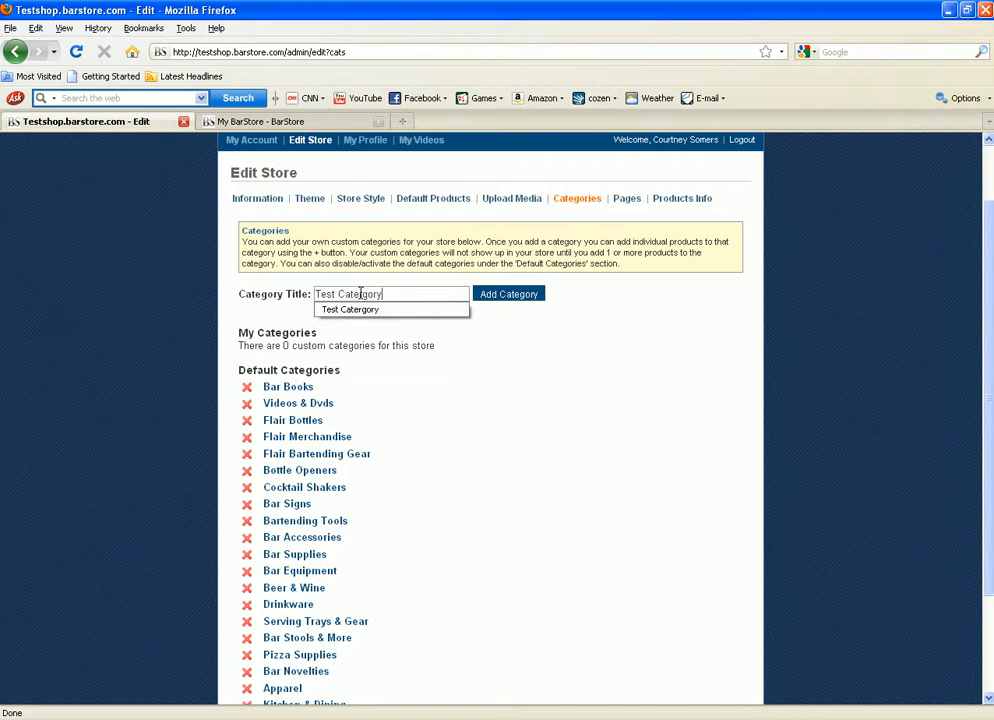
left_click(364, 293)
left_click(365, 293)
key("BackSpace")
left_click(489, 356)
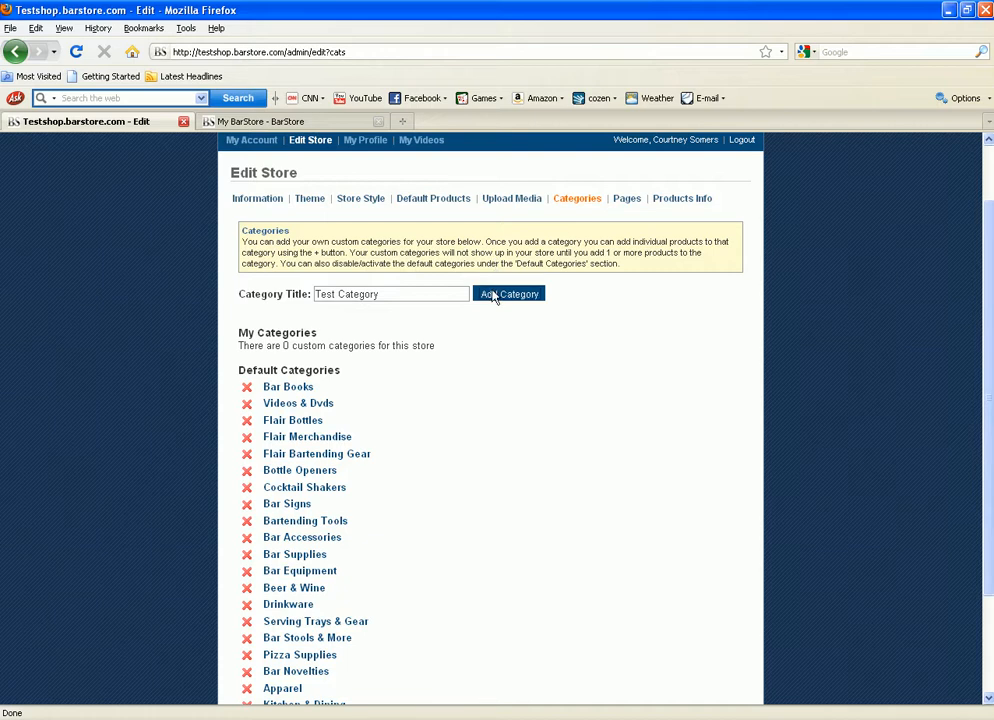
left_click(493, 295)
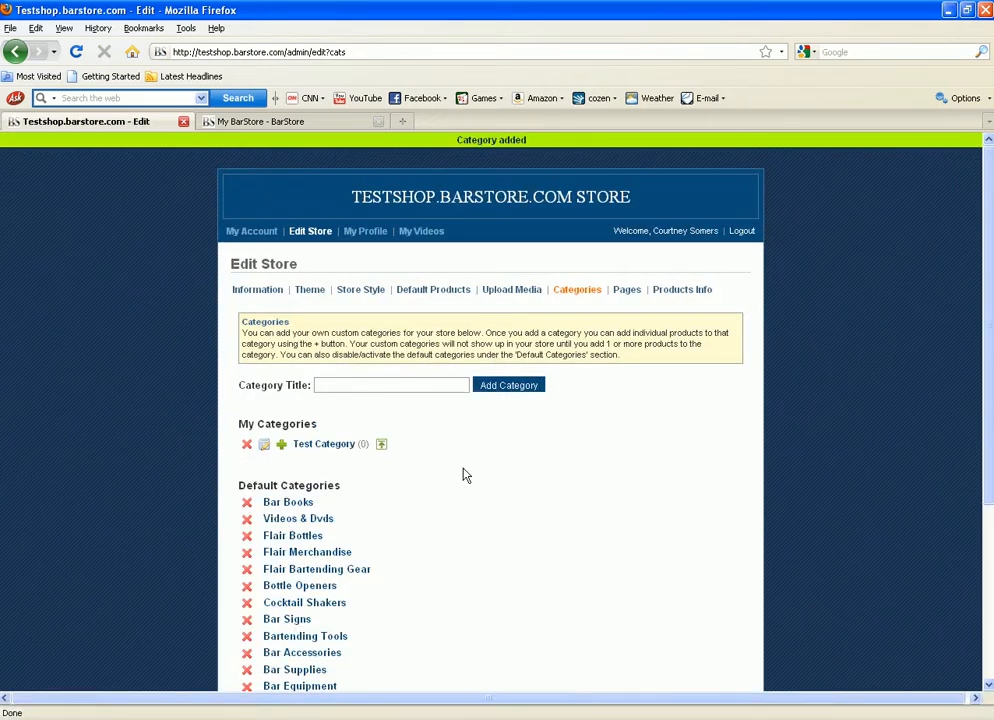
scroll(374, 441, "down", 2)
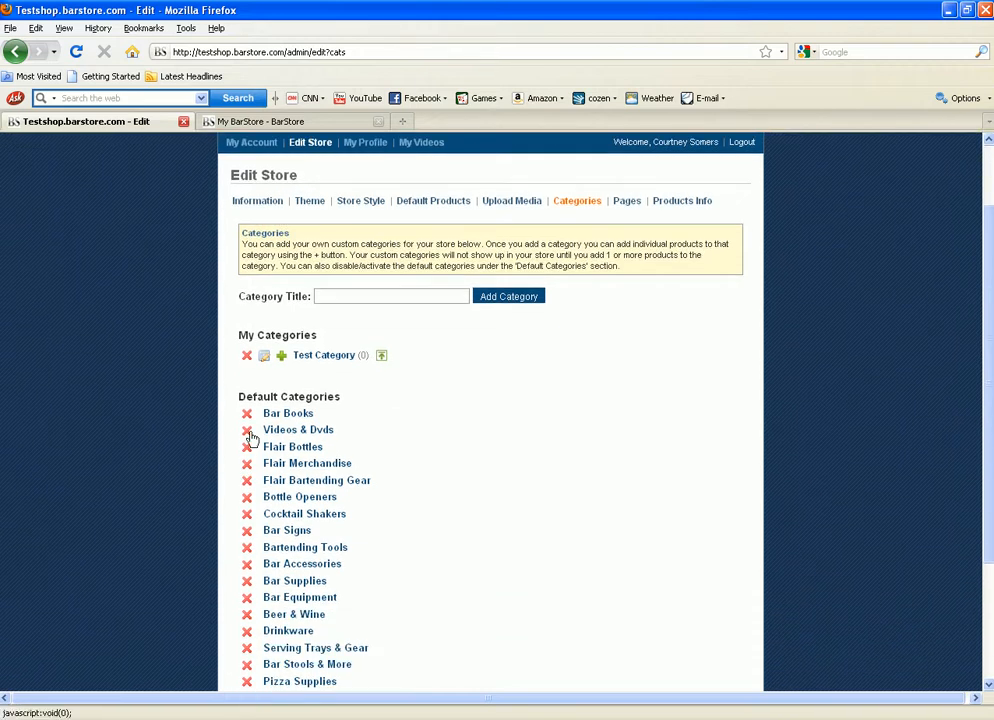
Step: Add the product '101 Champagne Cocktails' to Test Category, bringing it to 1 product
left_click(282, 358)
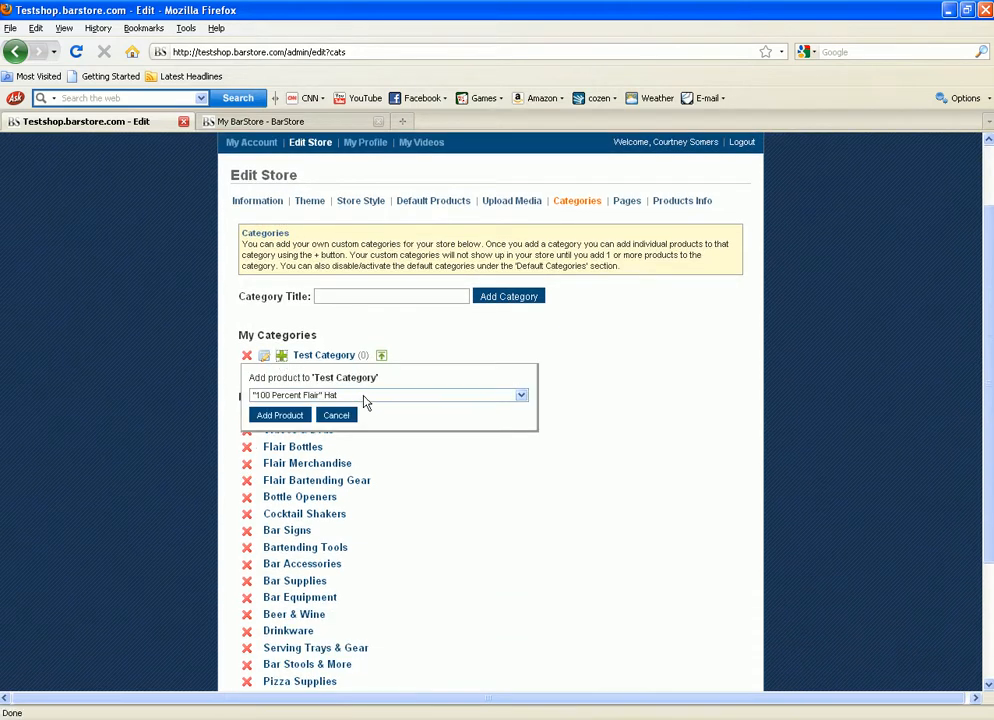
left_click(455, 400)
scroll(349, 520, "down", 4)
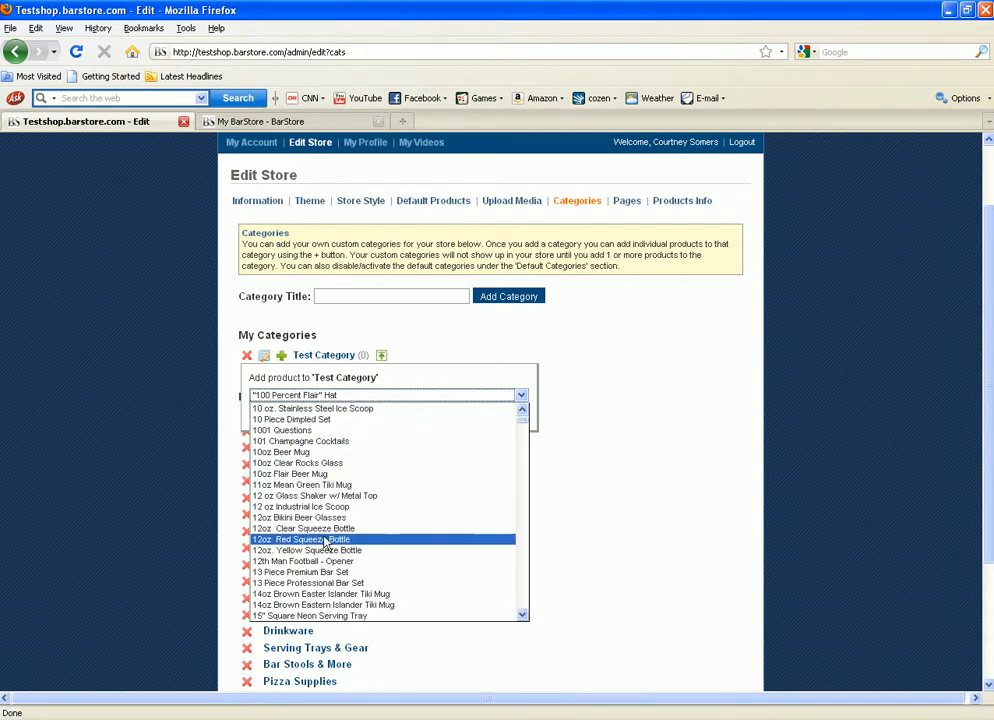
left_click(330, 441)
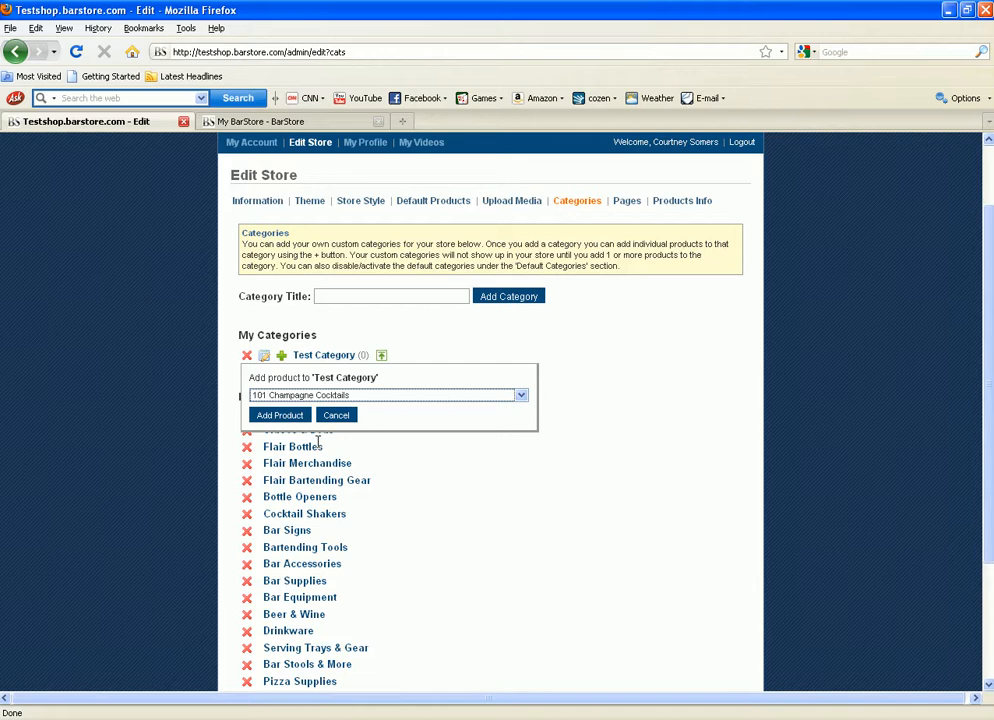
left_click(278, 416)
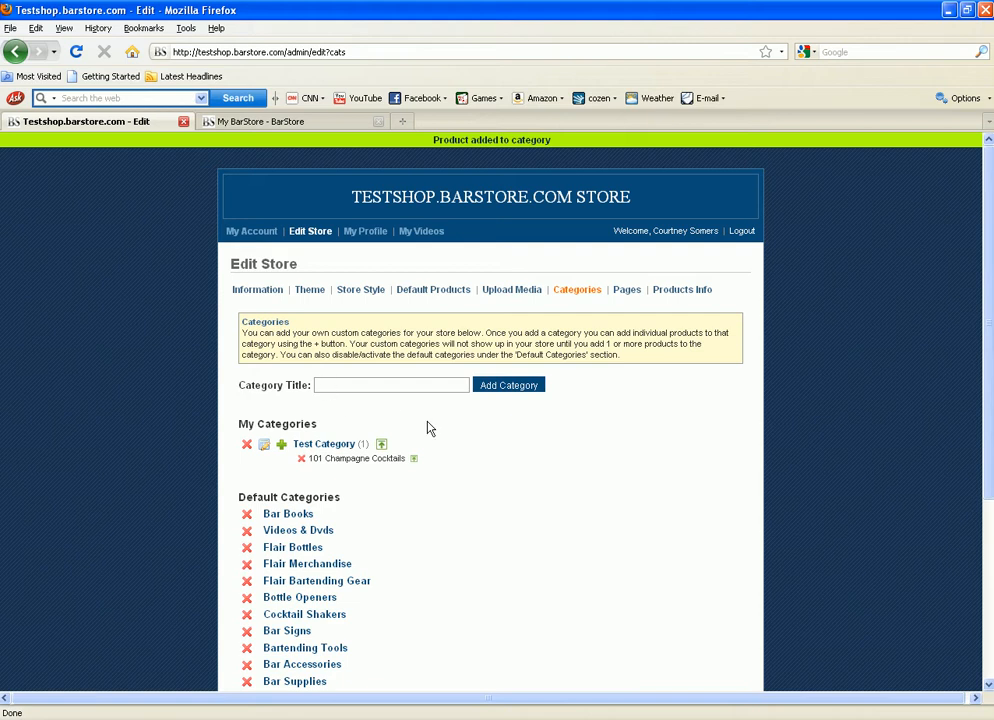
scroll(252, 498, "down", 3)
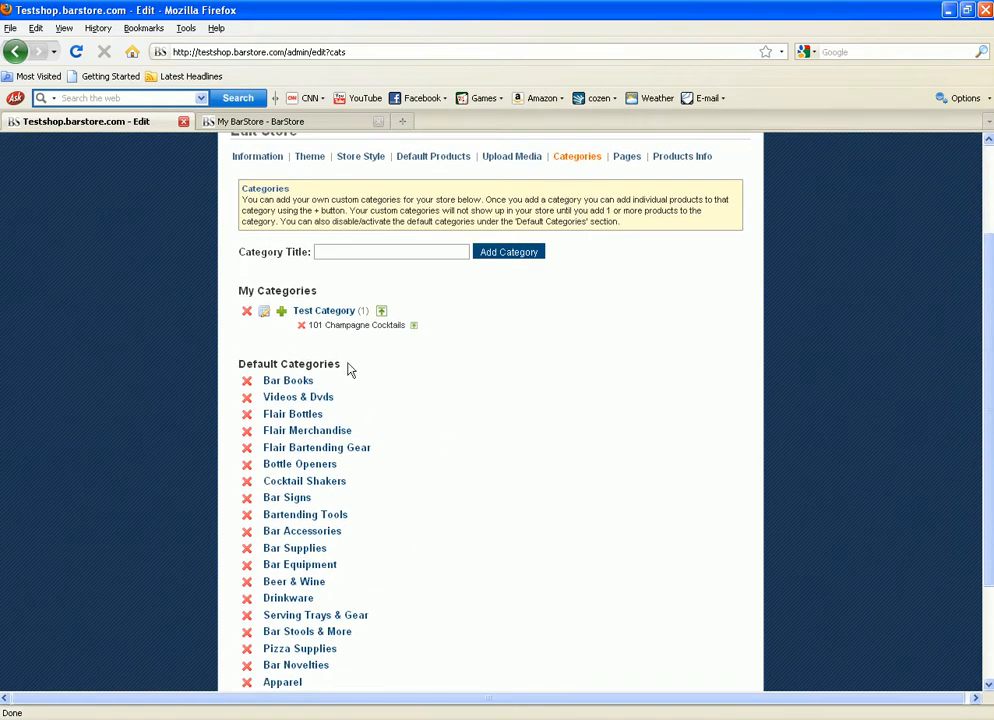
scroll(490, 471, "up", 3)
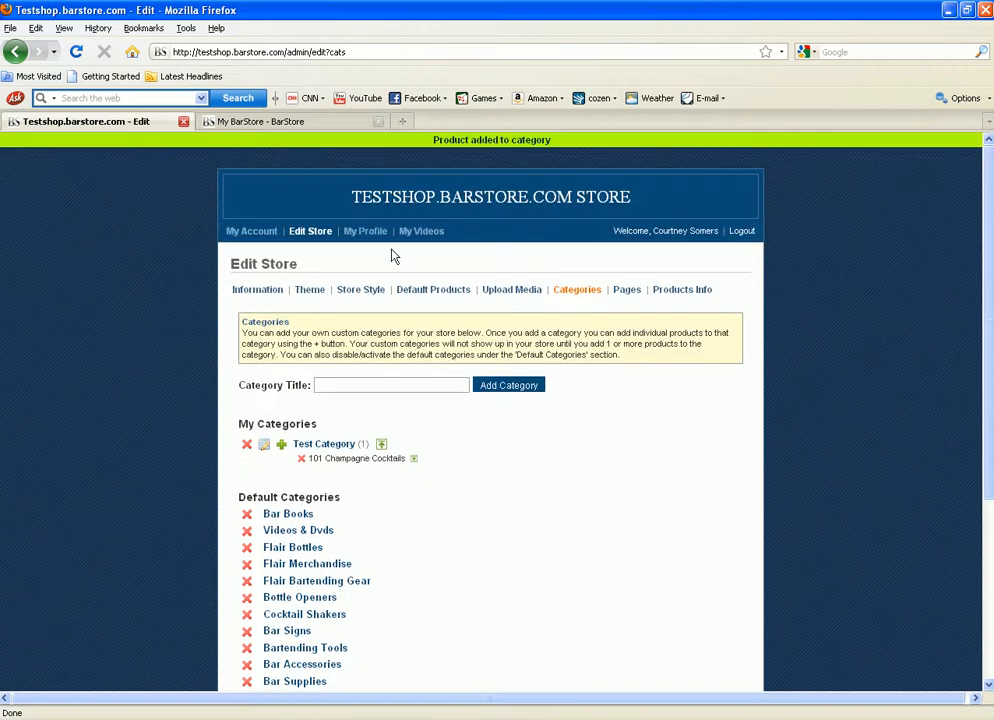
Step: Reload the storefront and confirm Test Category shows 101 Champagne Cocktails at $20.34
left_click(233, 122)
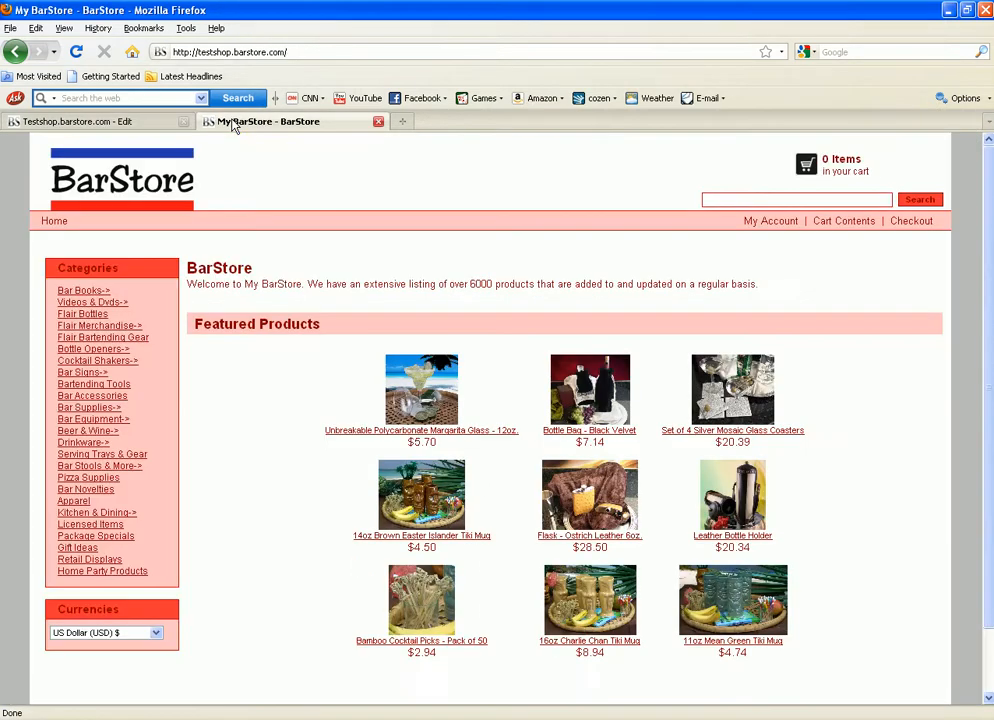
left_click(186, 427)
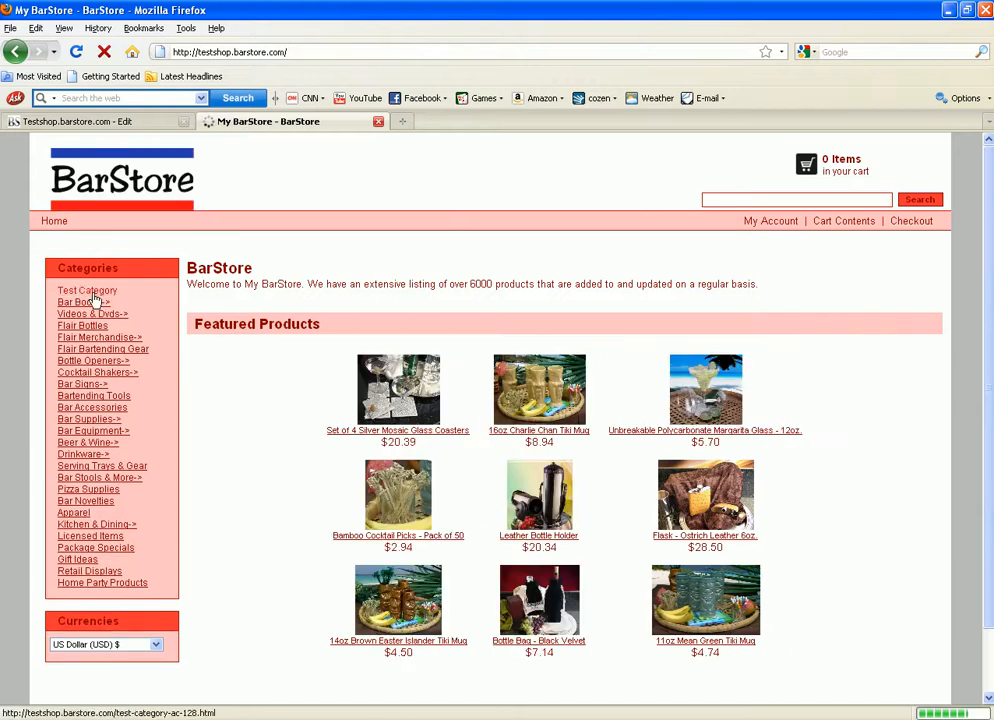
left_click(85, 299)
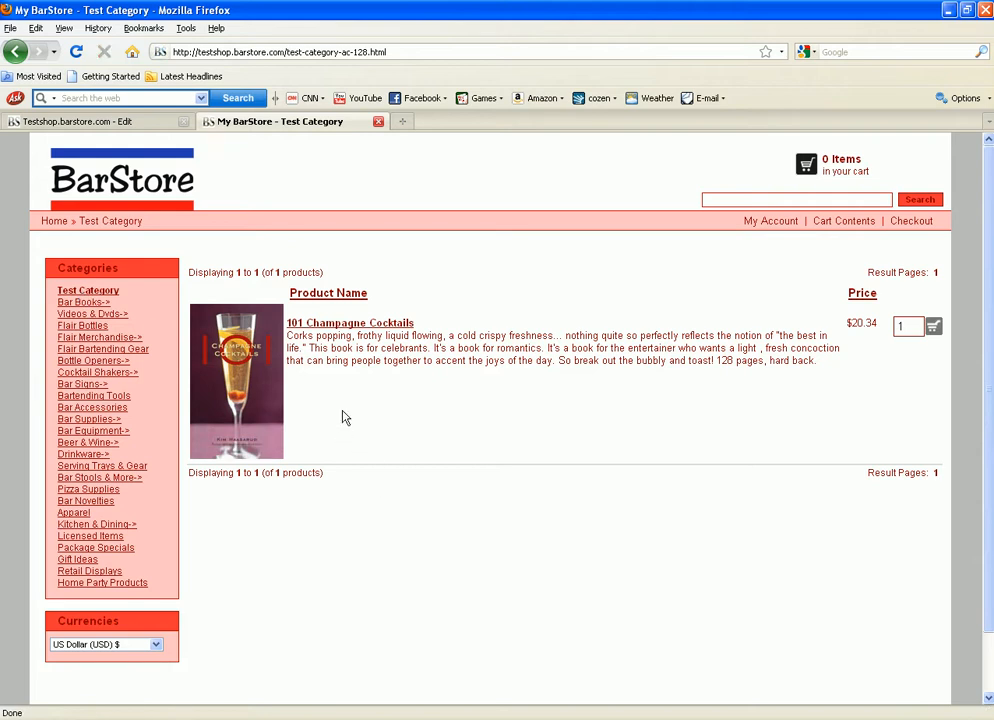
scroll(330, 470, "down", 2)
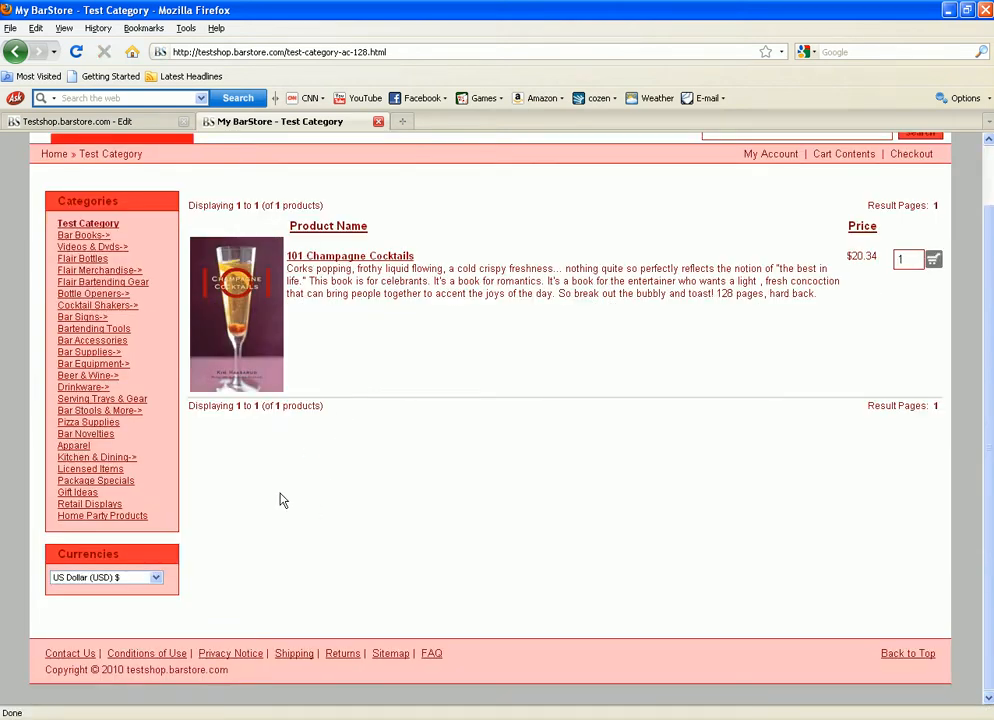
scroll(205, 295, "up", 2)
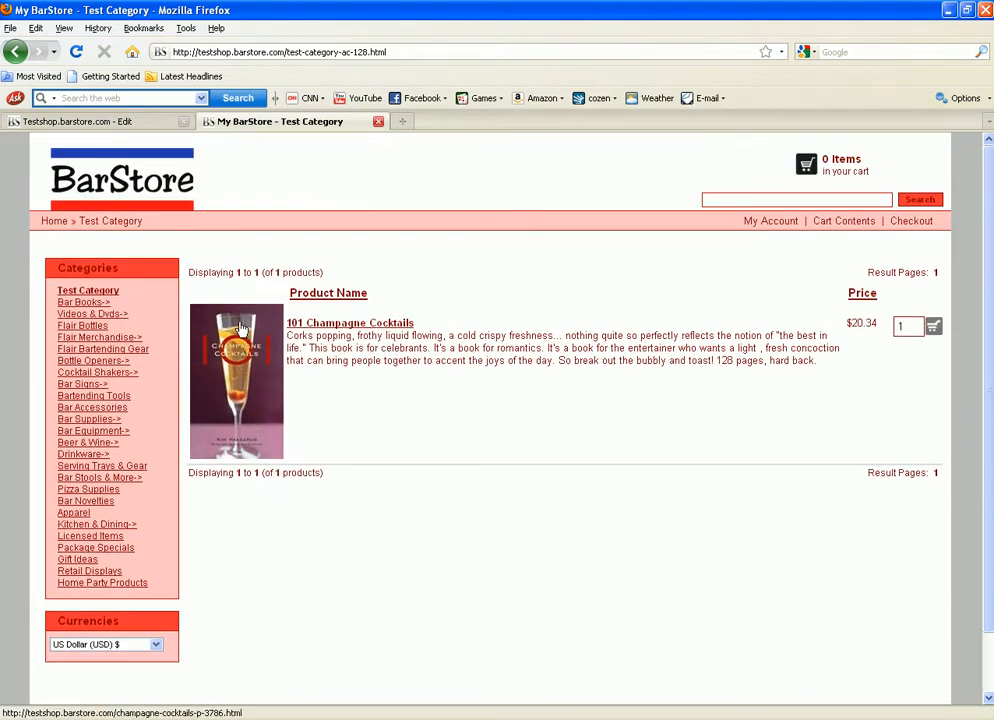
left_click(137, 128)
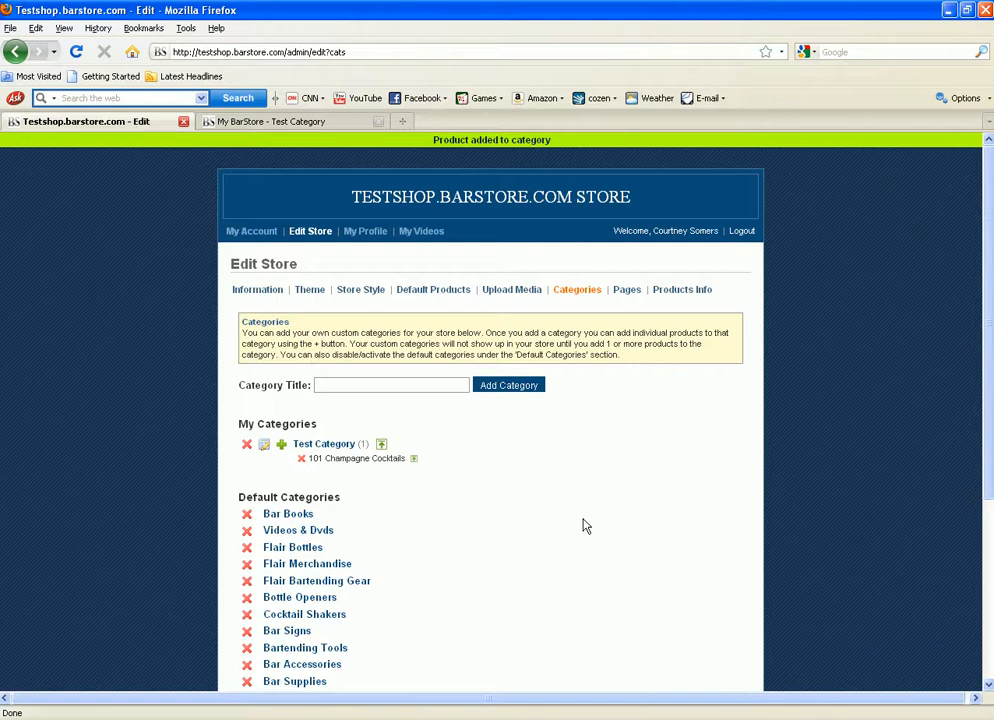
Step: Open the Pages section listing the Photo Gallery content page
left_click(627, 296)
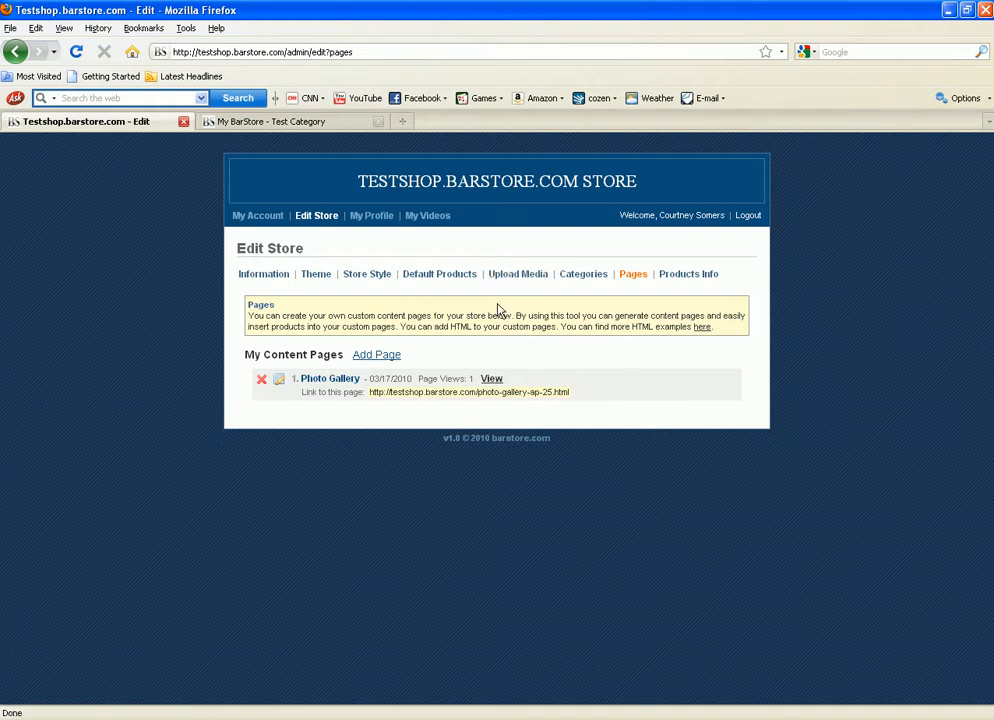
Step: Bring up the Edit Content Page form for the Photo Gallery page
left_click(518, 279)
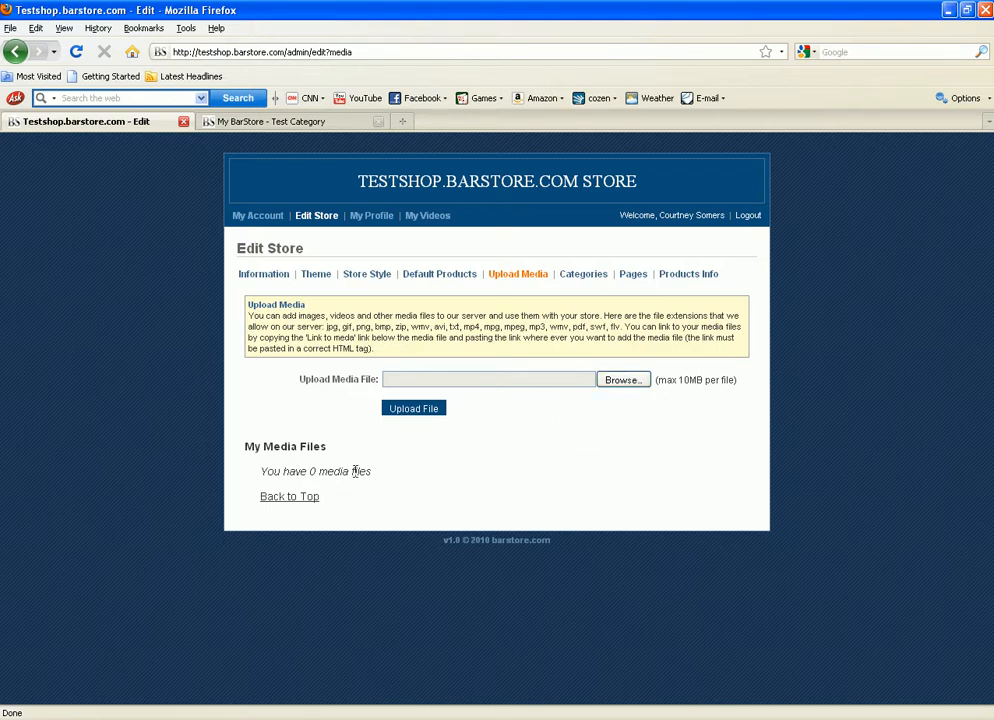
left_click(632, 279)
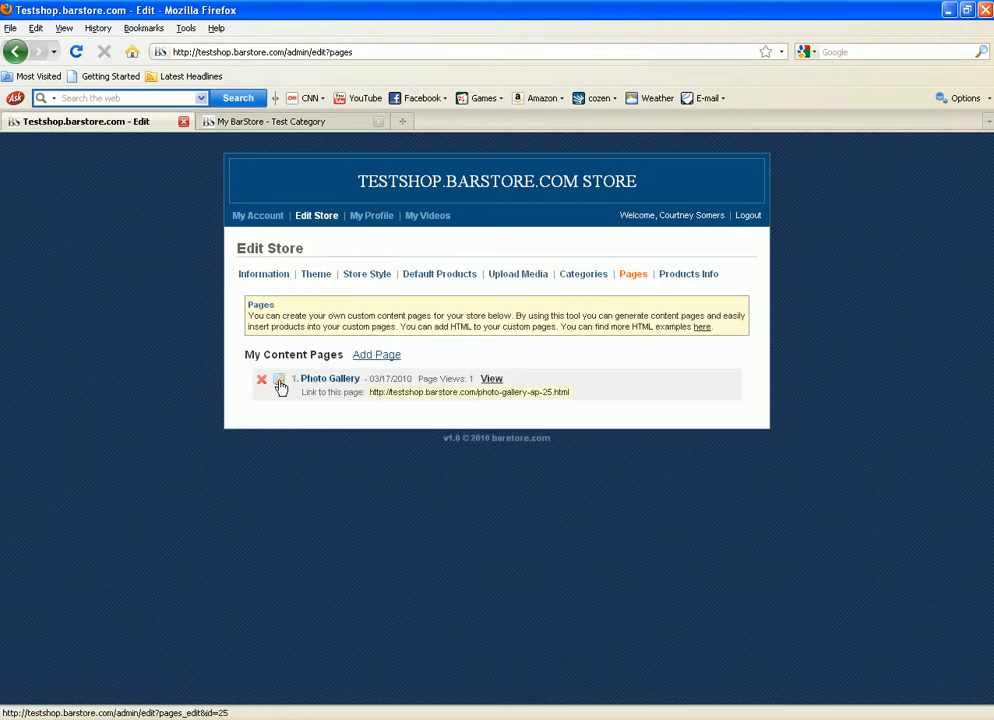
left_click(280, 386)
Step: Try the Insert Product tool on the page content, then close it without choosing a product
left_click(420, 564)
scroll(423, 551, "down", 3)
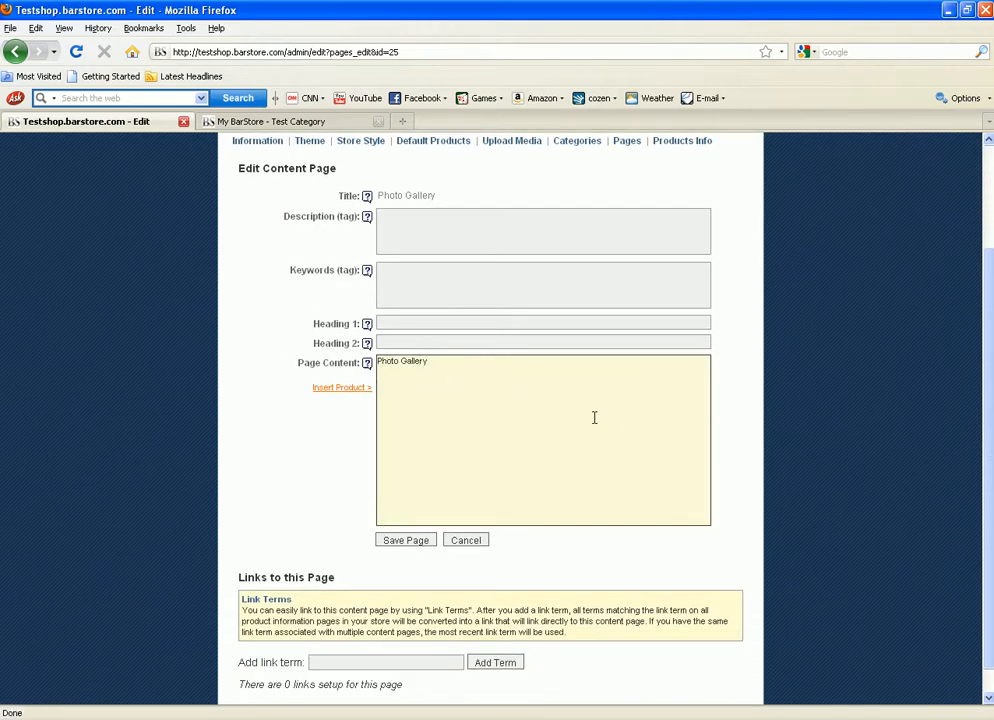
left_click(332, 388)
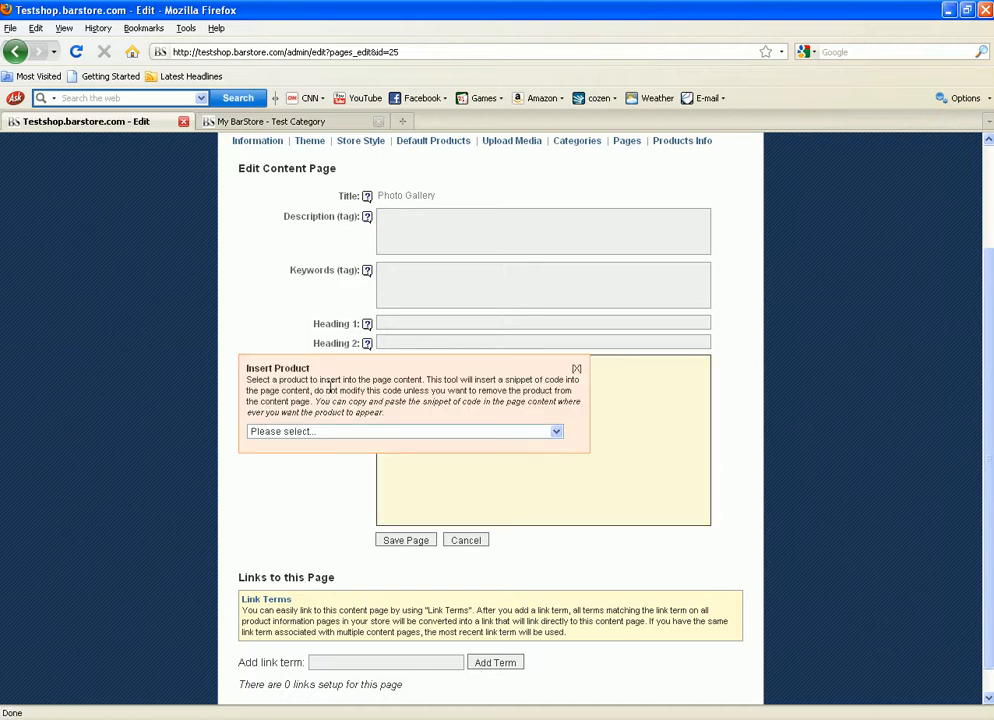
left_click(446, 433)
scroll(408, 535, "down", 10)
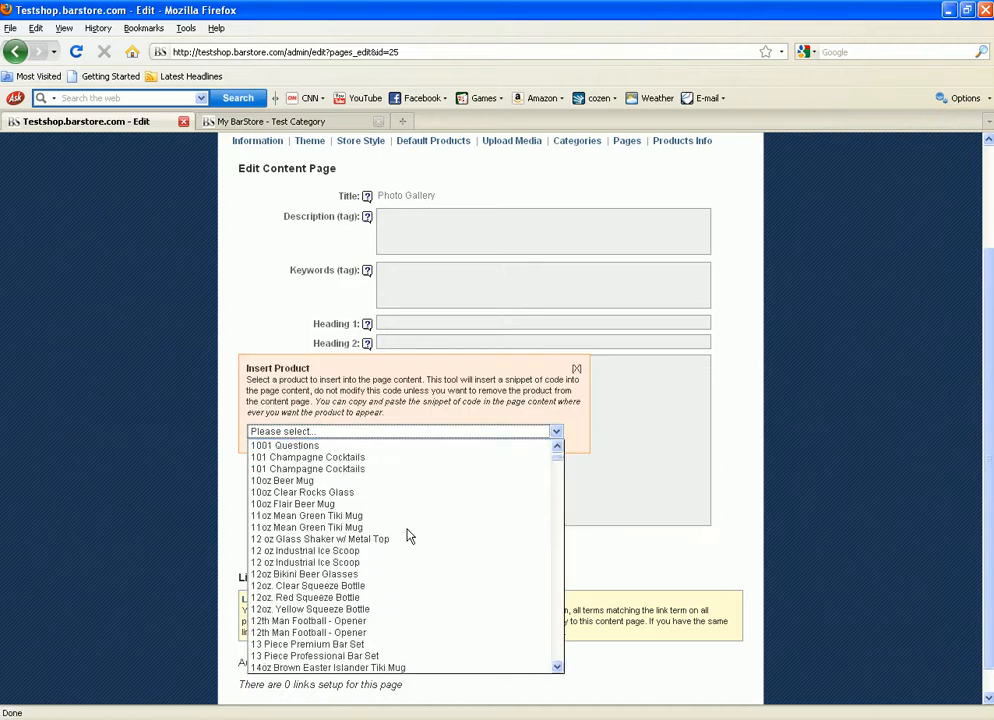
left_click(696, 451)
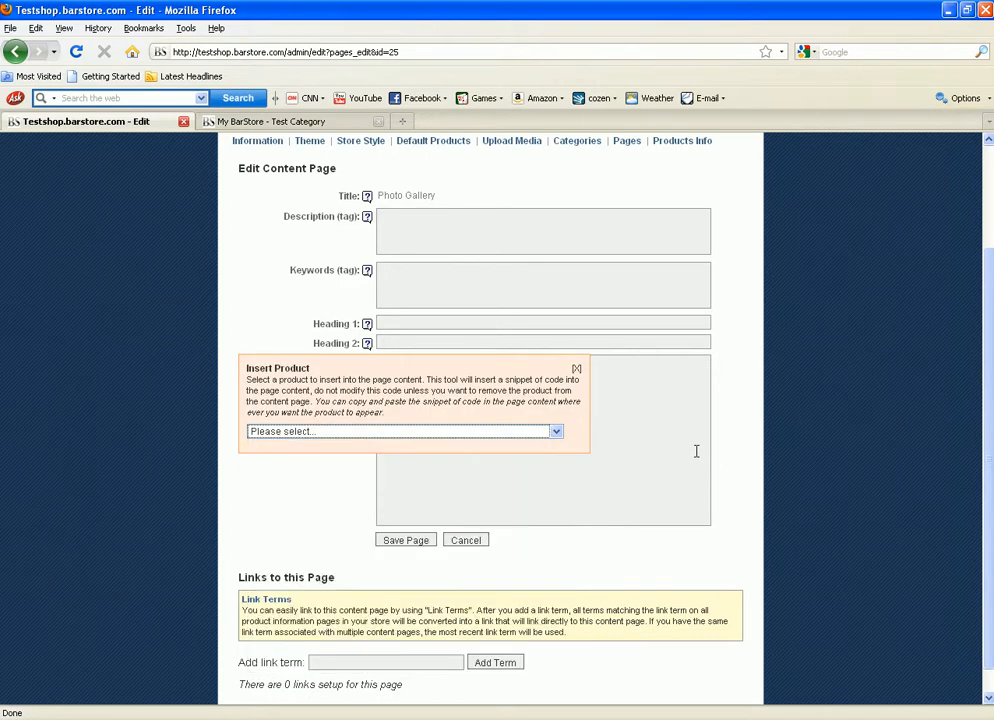
left_click(577, 370)
left_click(526, 455)
scroll(488, 454, "up", 3)
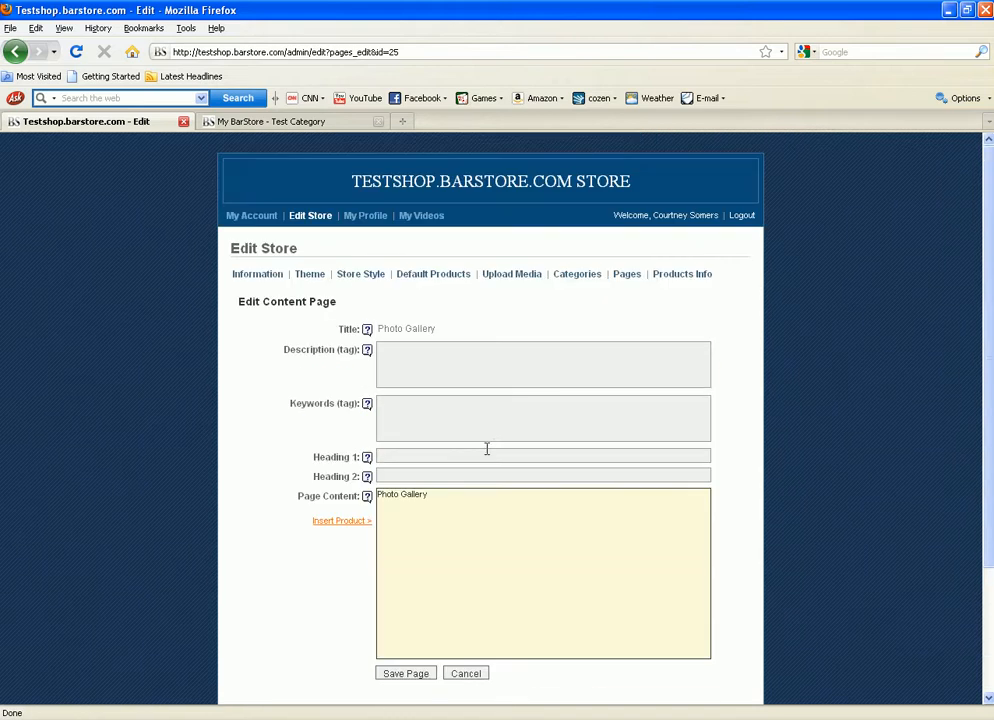
Step: Set Heading 1 to 'Photo Gallery' and save the page
left_click(406, 358)
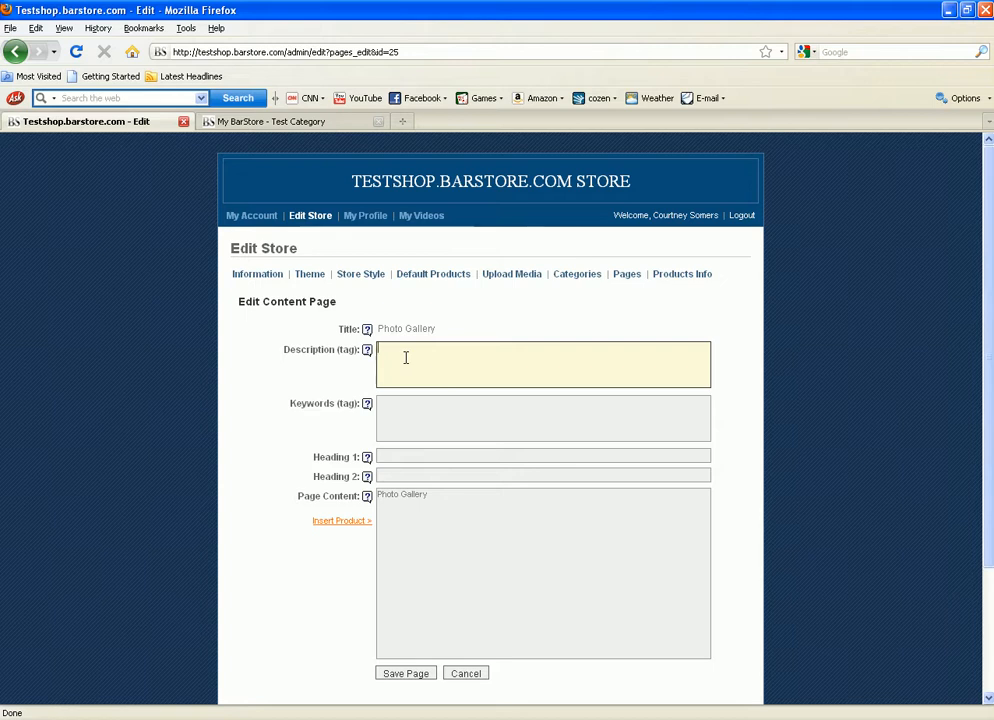
left_click(414, 425)
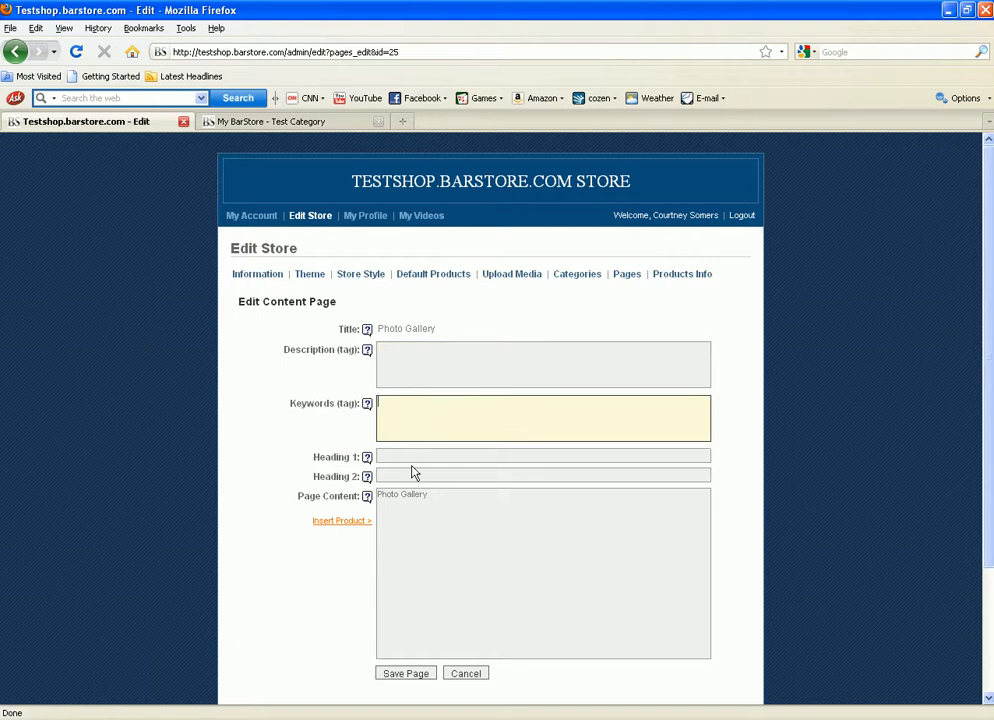
left_click(404, 459)
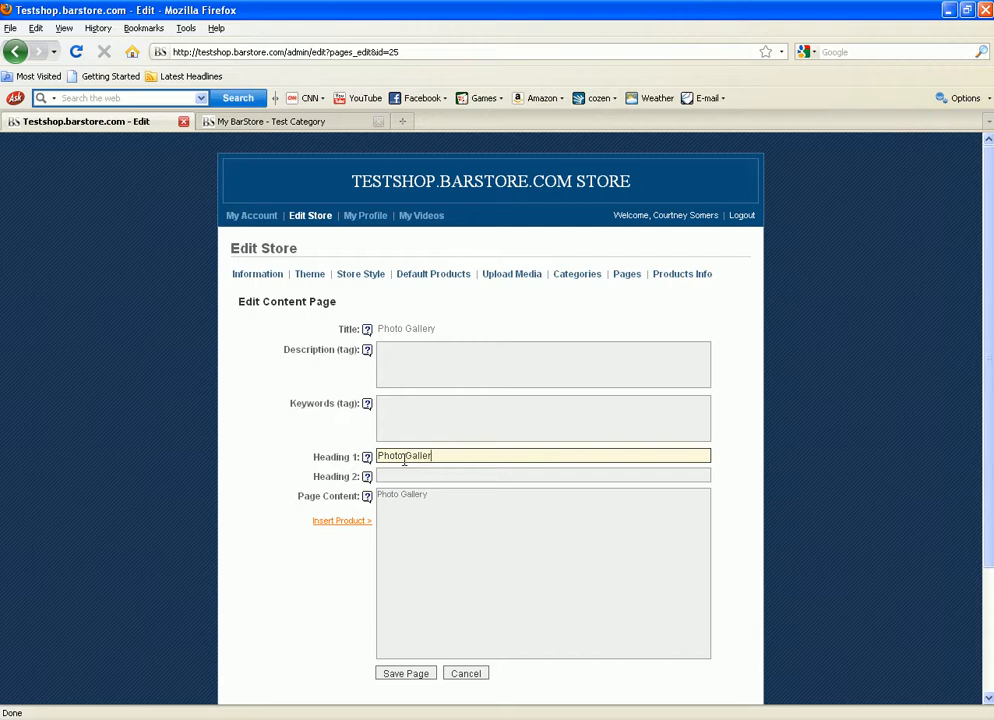
left_click(428, 491)
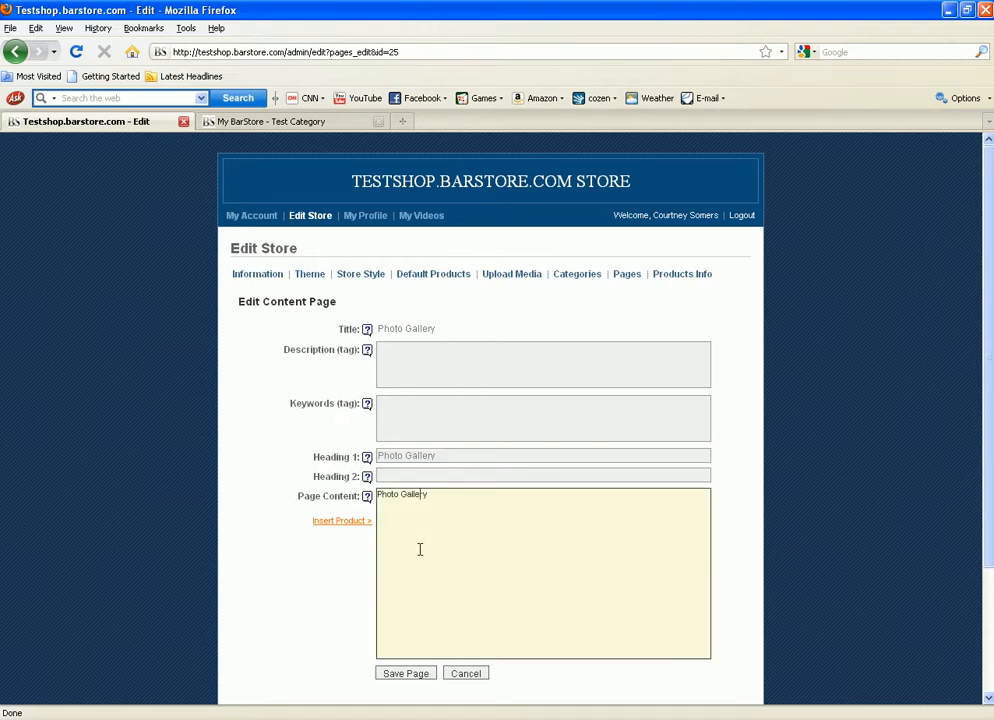
left_click(403, 675)
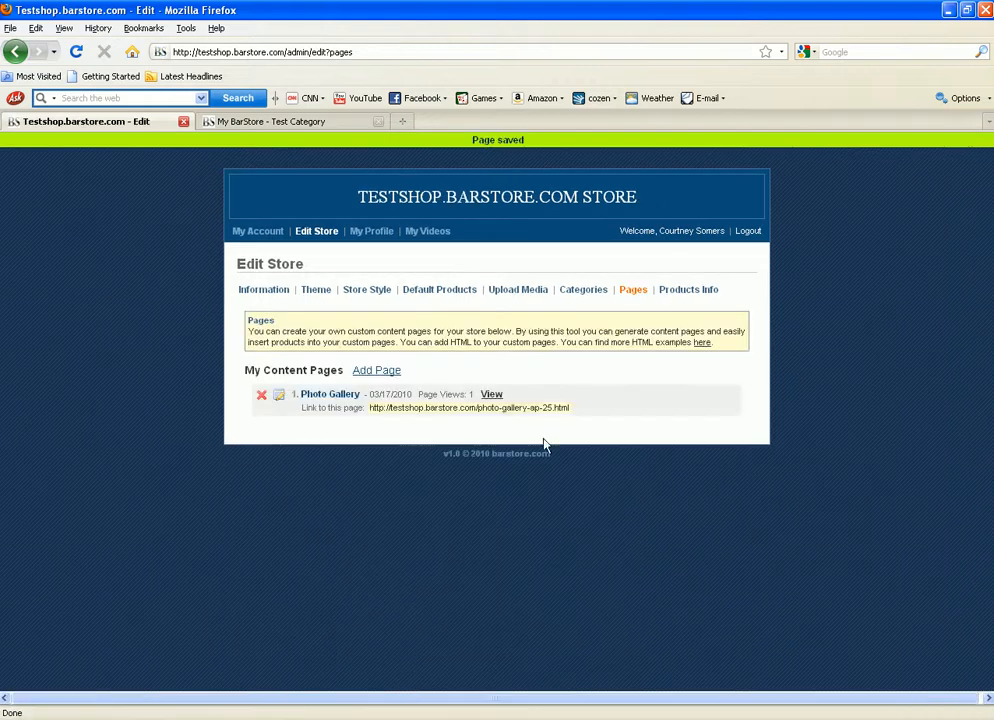
Step: Copy the Photo Gallery page link and load it live in a new browser tab
left_click_drag(370, 408, 572, 410)
key("ctrl+c")
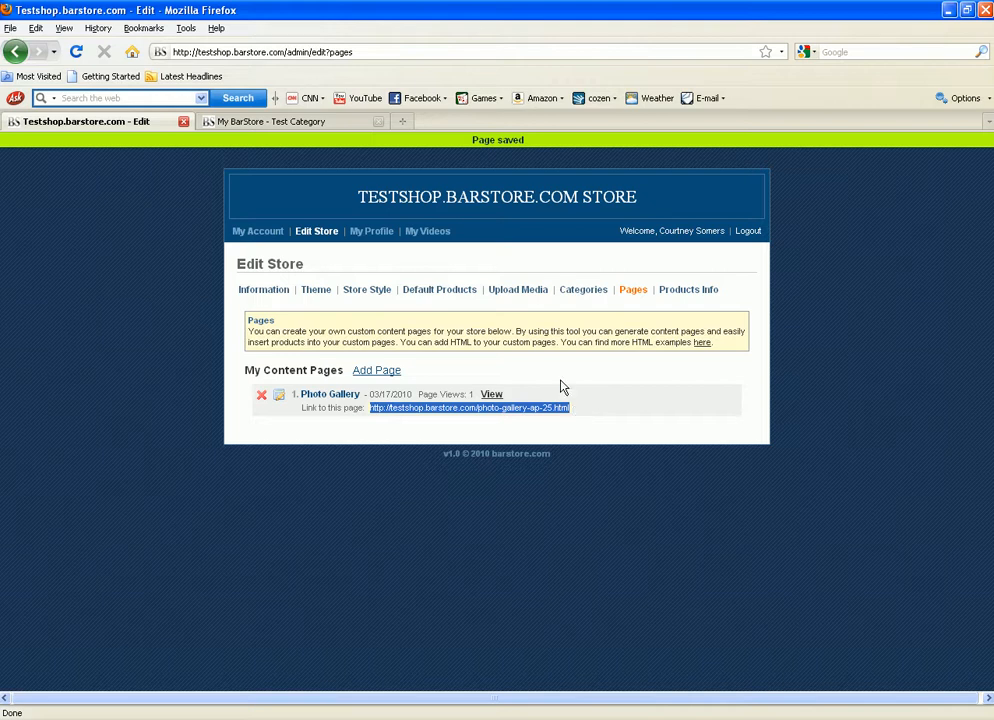
left_click(404, 122)
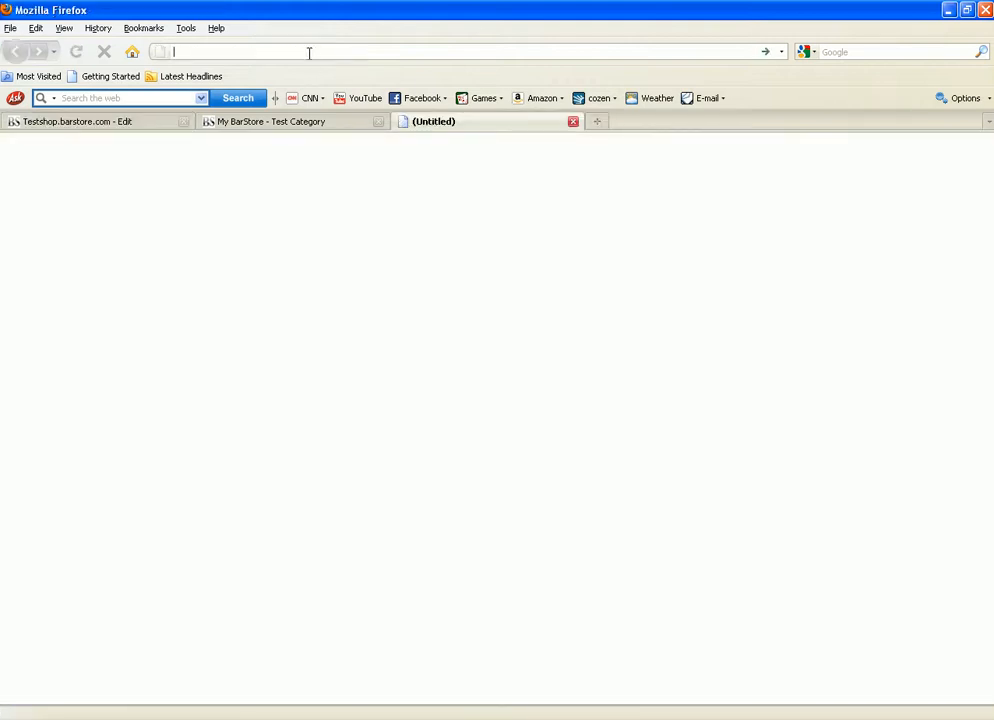
key("ctrl+v")
key("Return")
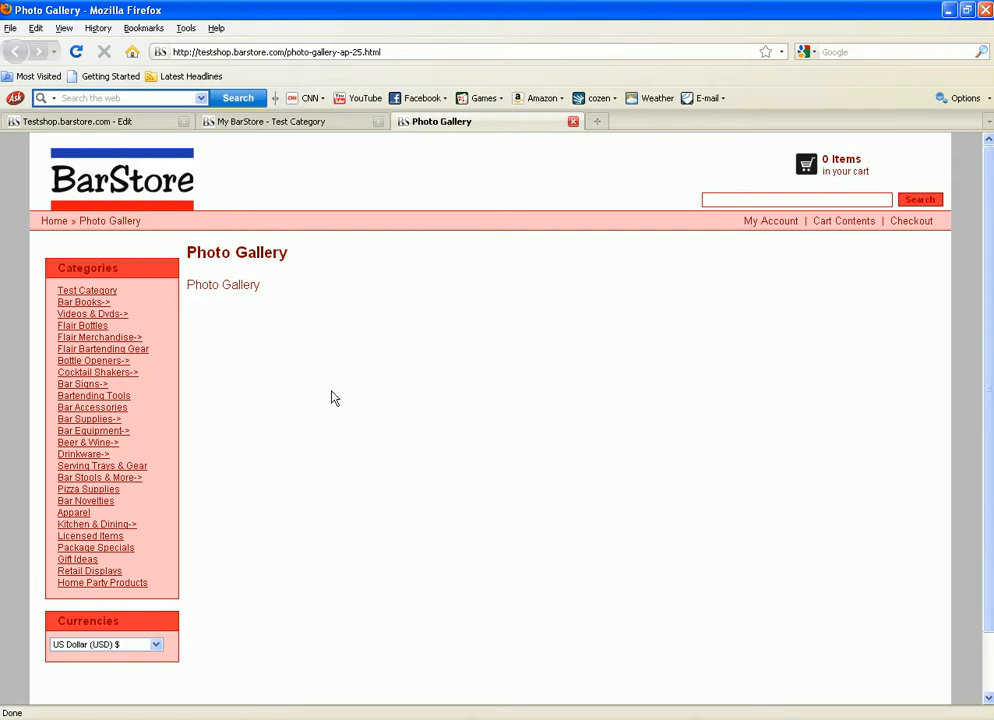
left_click(308, 128)
left_click(124, 123)
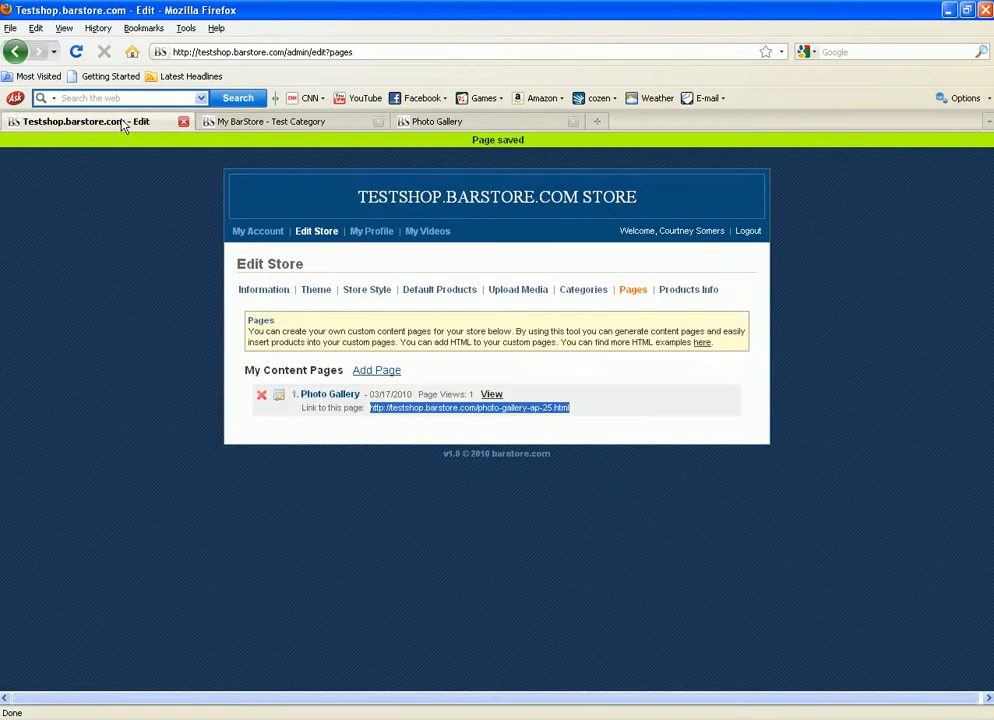
left_click(614, 441)
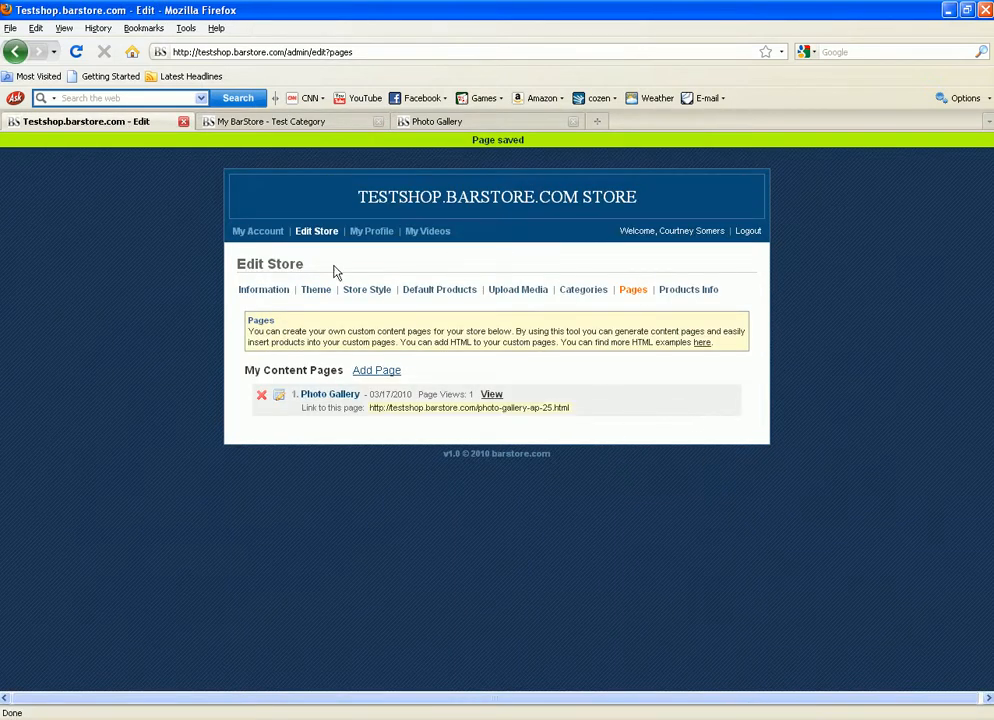